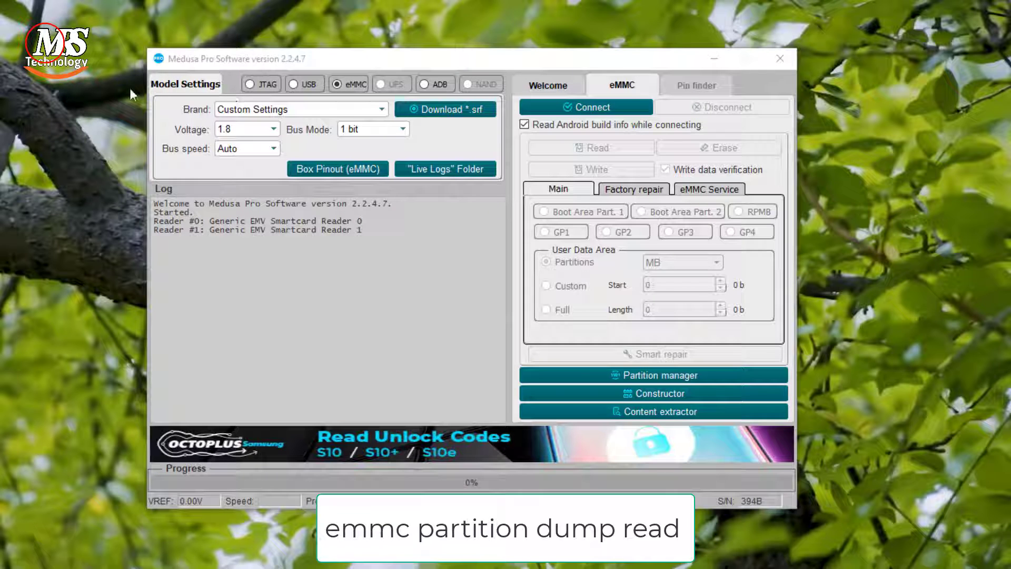
Connect to the phone's eMMC, reading its Android build info, and select Boot Area Part. 1.
left_click(592, 107)
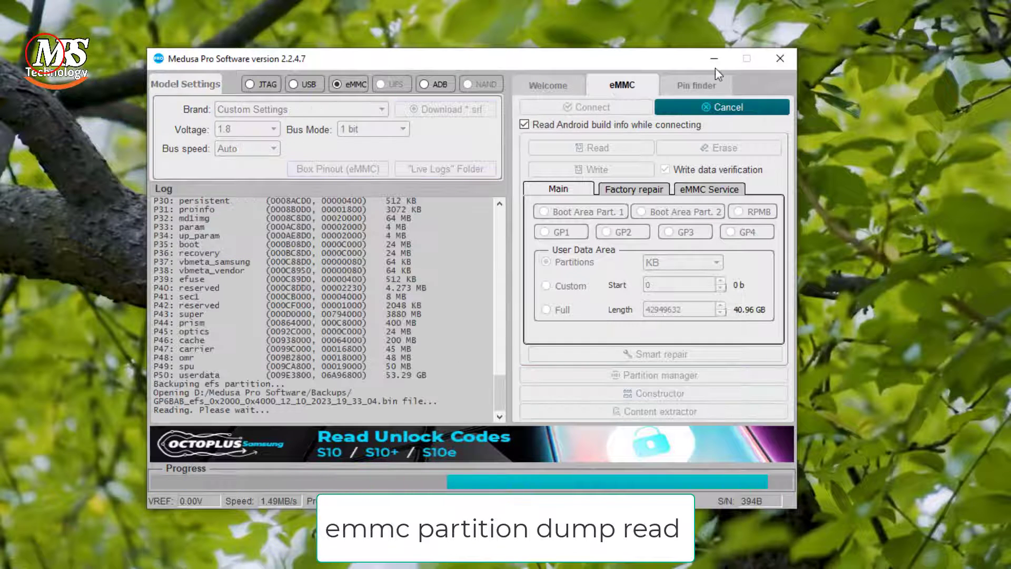
mouse_move(502, 394)
left_mouse_down()
mouse_move(507, 227)
mouse_move(506, 404)
left_mouse_up()
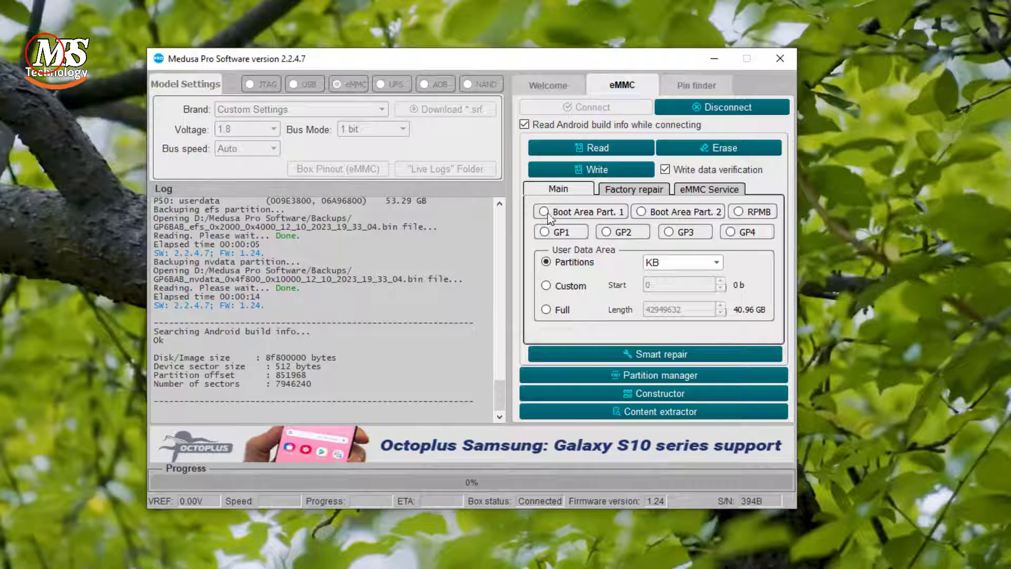
Create a new folder on the desktop for the dump files.
right_click(916, 220)
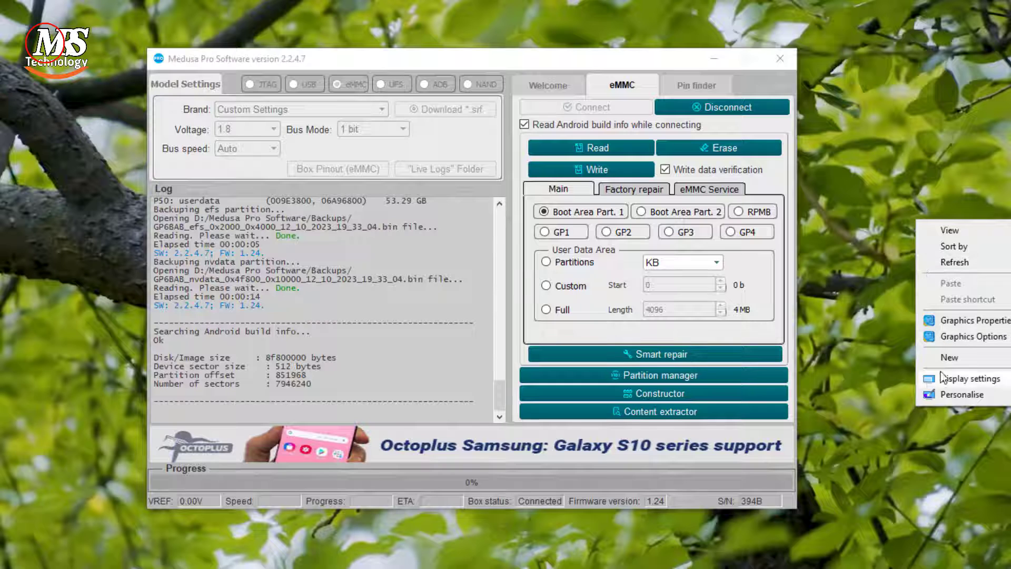
mouse_move(945, 360)
left_click(856, 365)
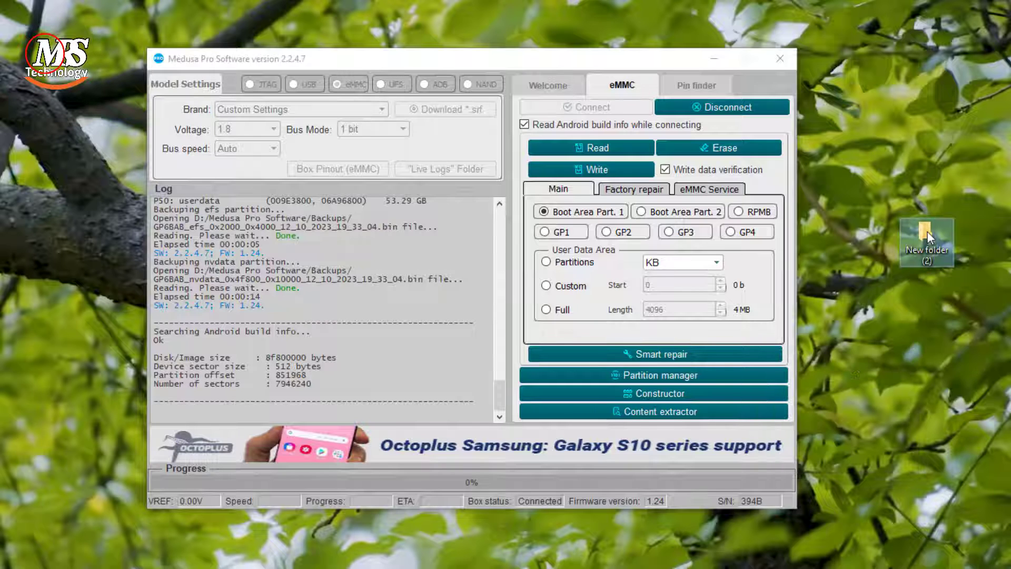
double_click(927, 234)
right_click(492, 183)
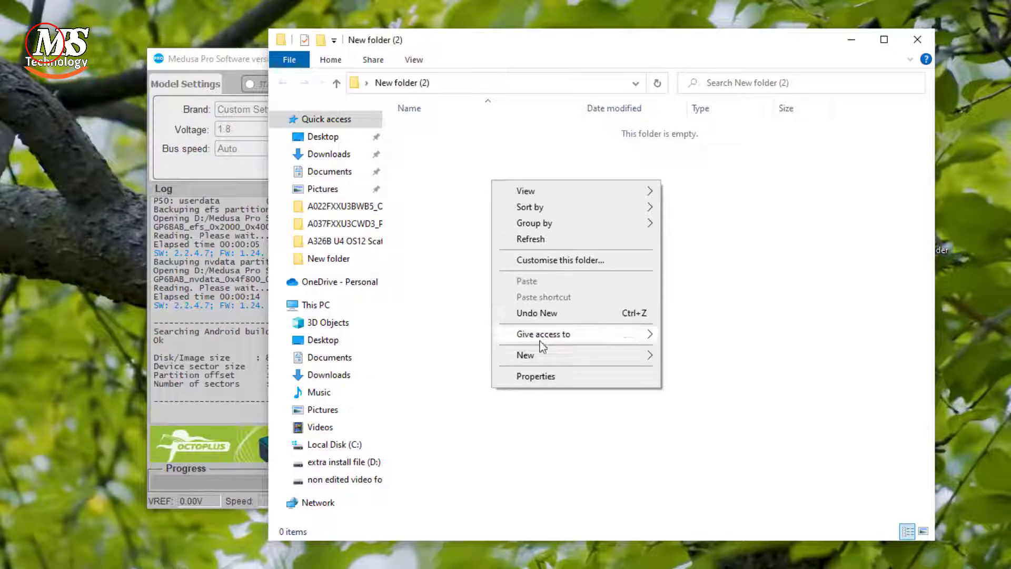
mouse_move(538, 356)
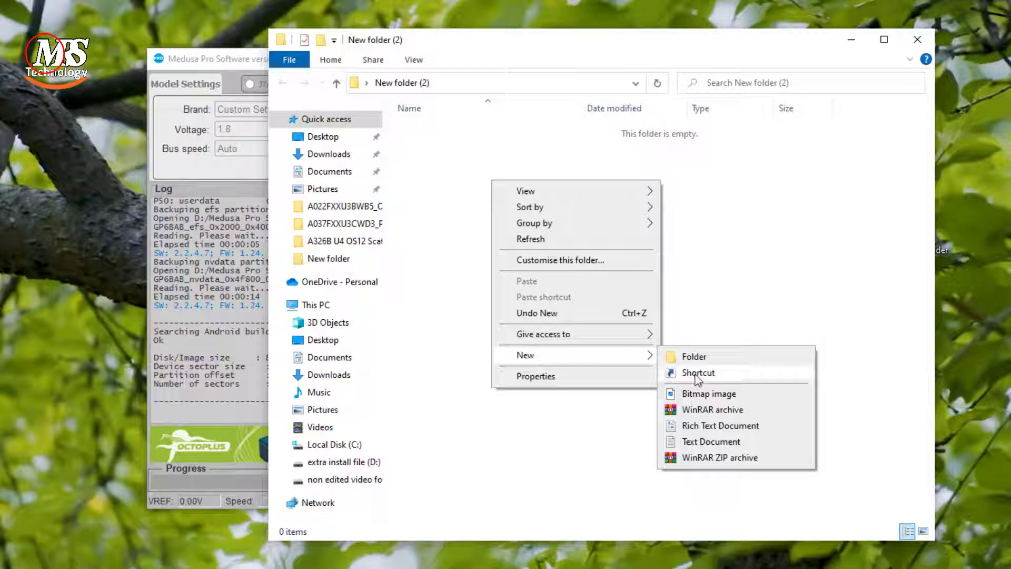
left_click(759, 233)
left_click_drag(544, 42, 902, 86)
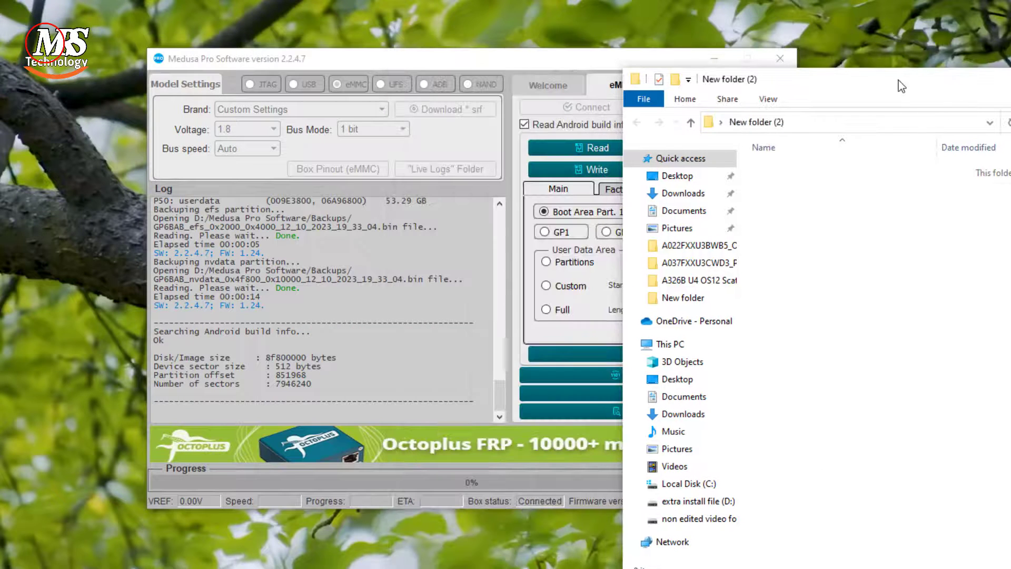
left_click(336, 406)
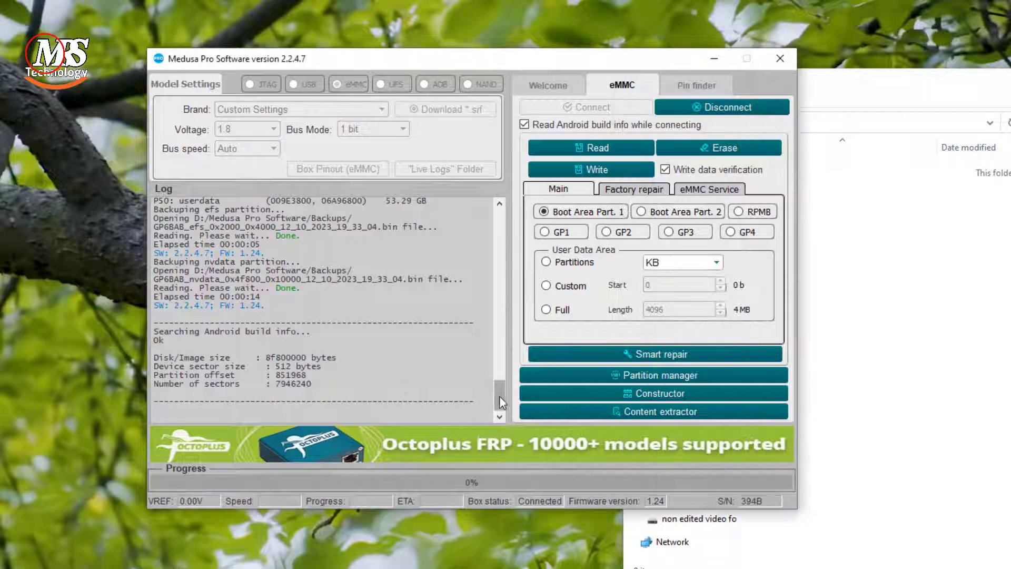
left_click_drag(502, 402, 479, 401)
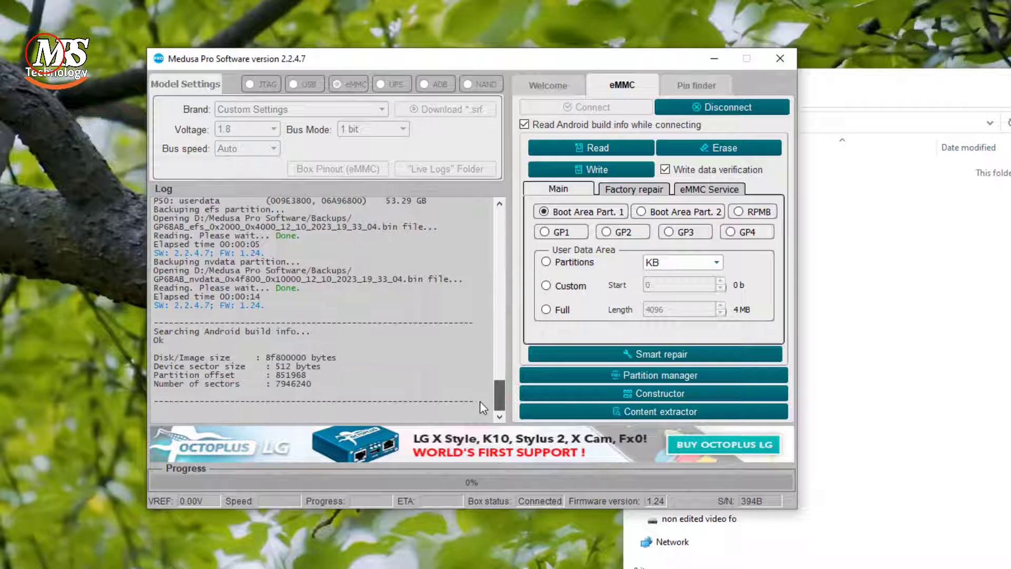
left_click(907, 162)
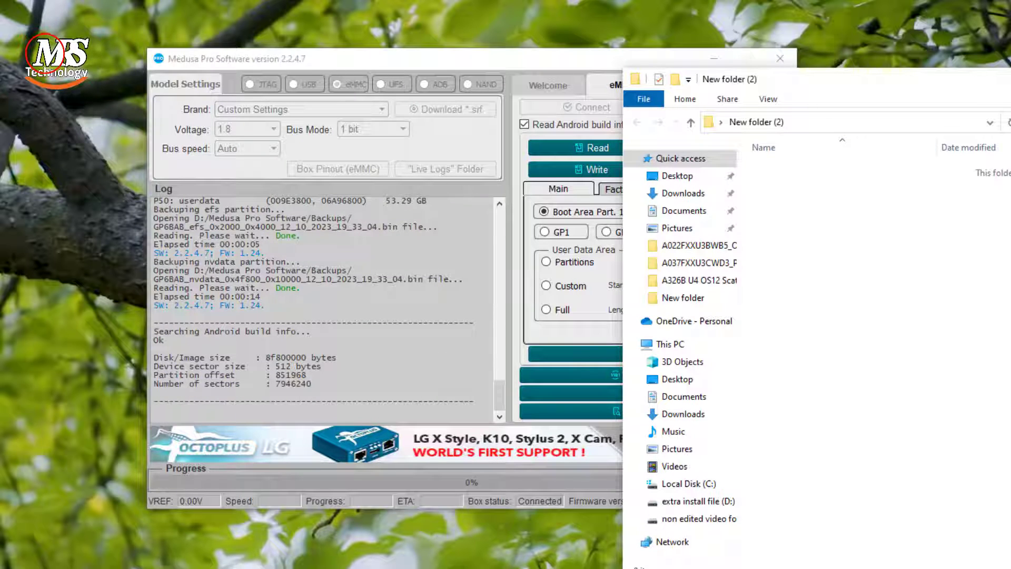
left_click_drag(1008, 85, 651, 67)
left_click(871, 62)
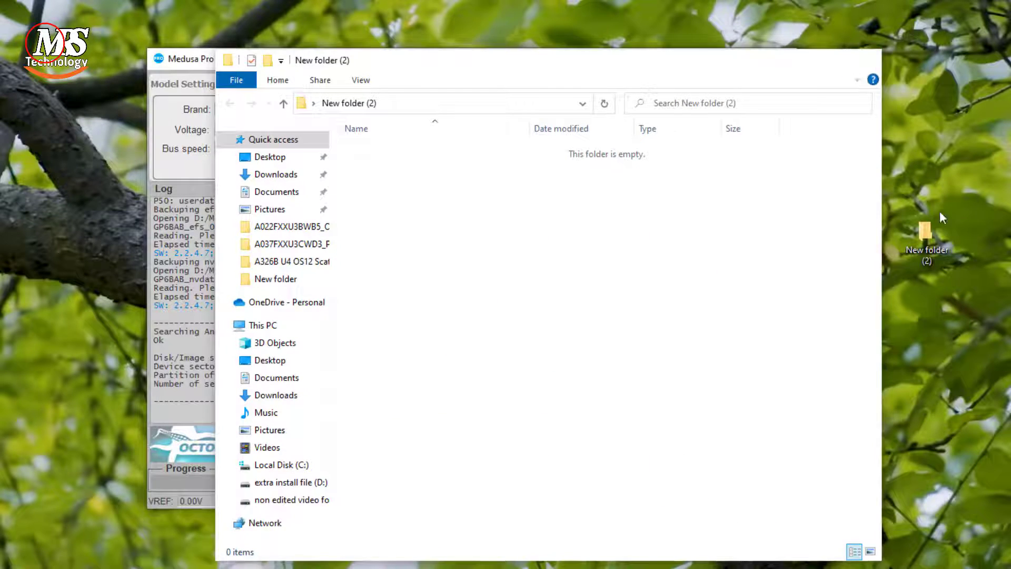
Rename the new desktop folder to A022.
right_click(923, 239)
left_click(951, 568)
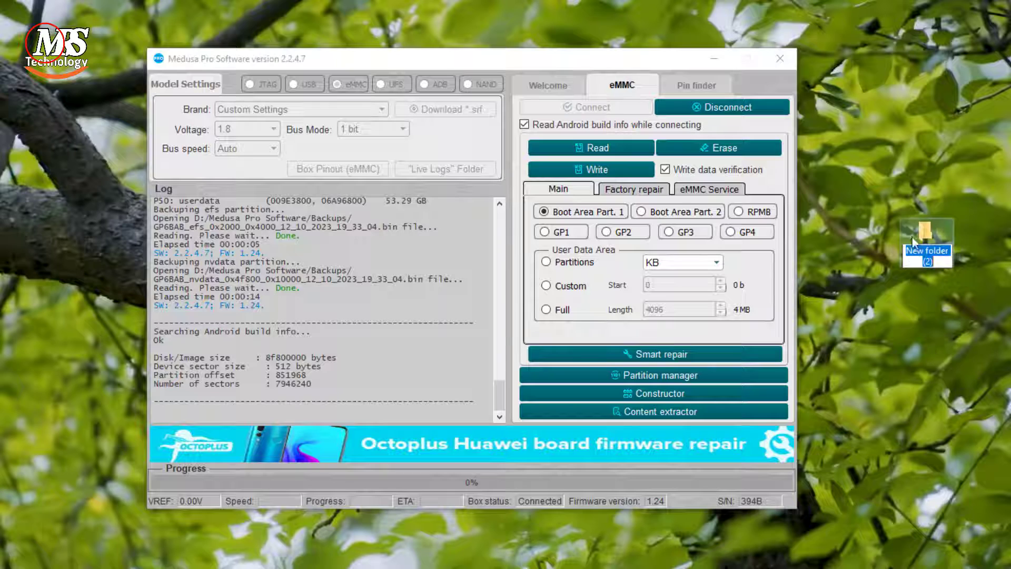
right_click(919, 237)
left_click(957, 568)
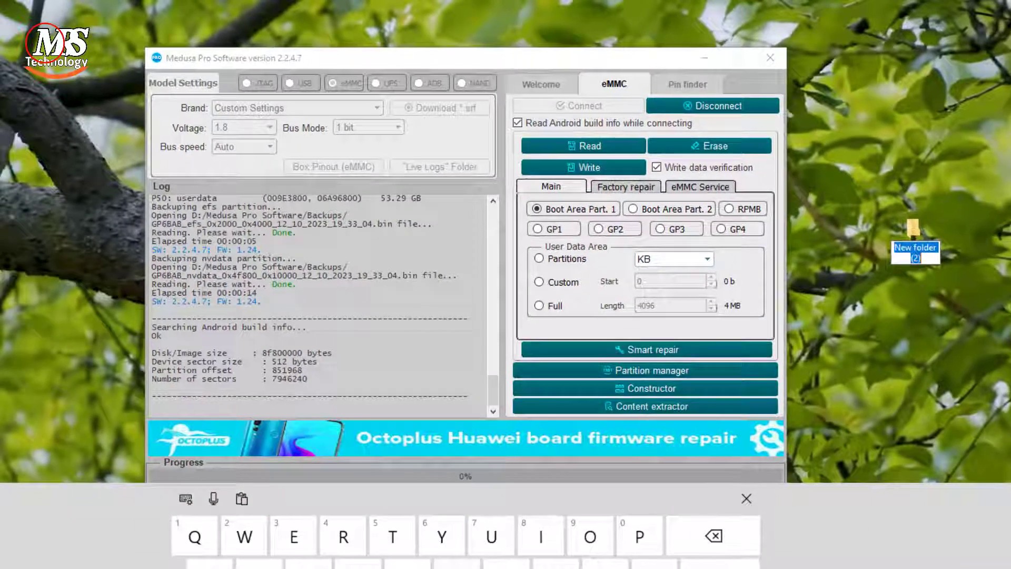
left_click(185, 508)
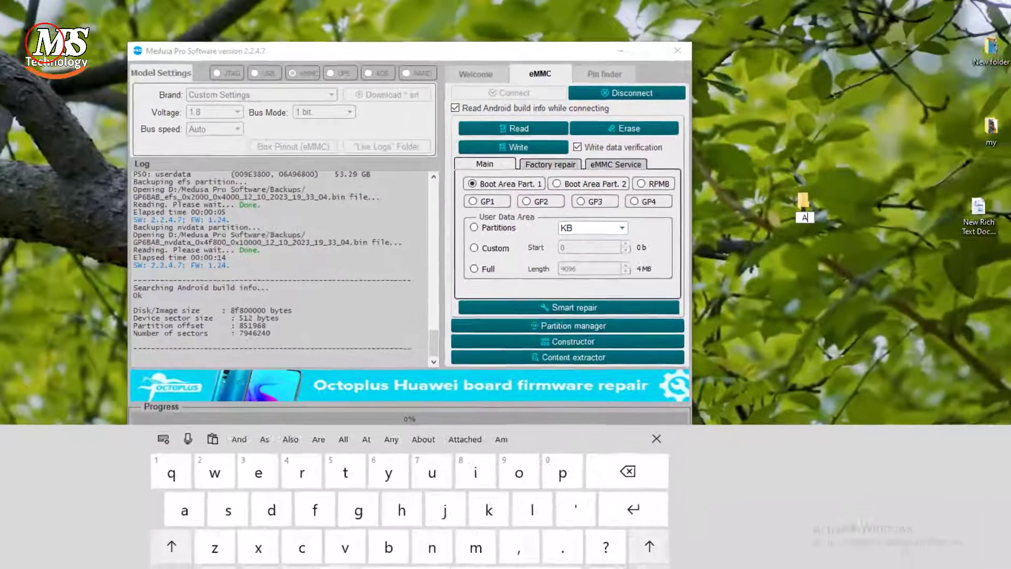
left_click(165, 564)
left_click(502, 562)
left_click(166, 564)
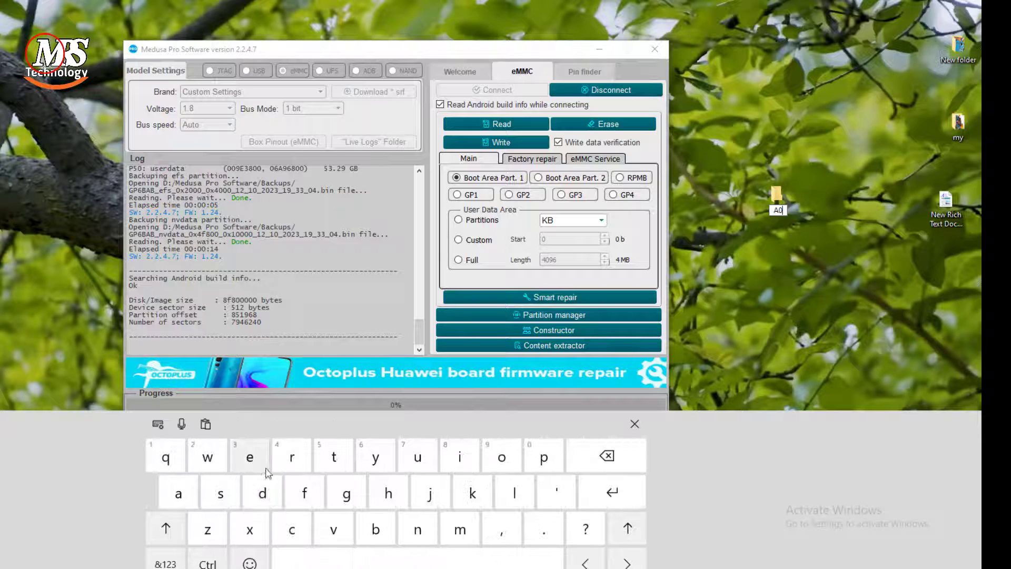
left_click(166, 564)
left_click(524, 457)
left_click(524, 457)
left_click(766, 307)
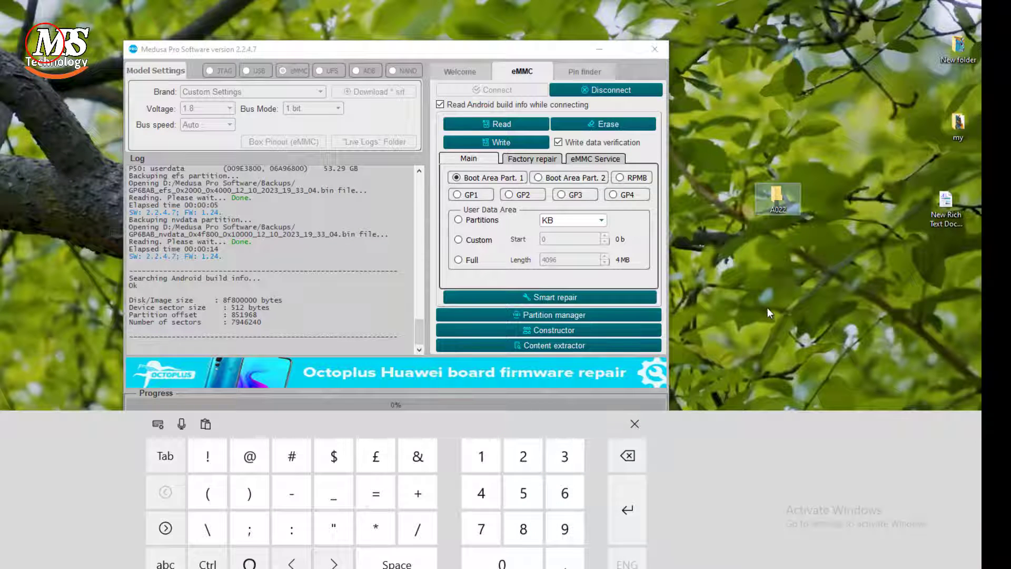
left_click(635, 425)
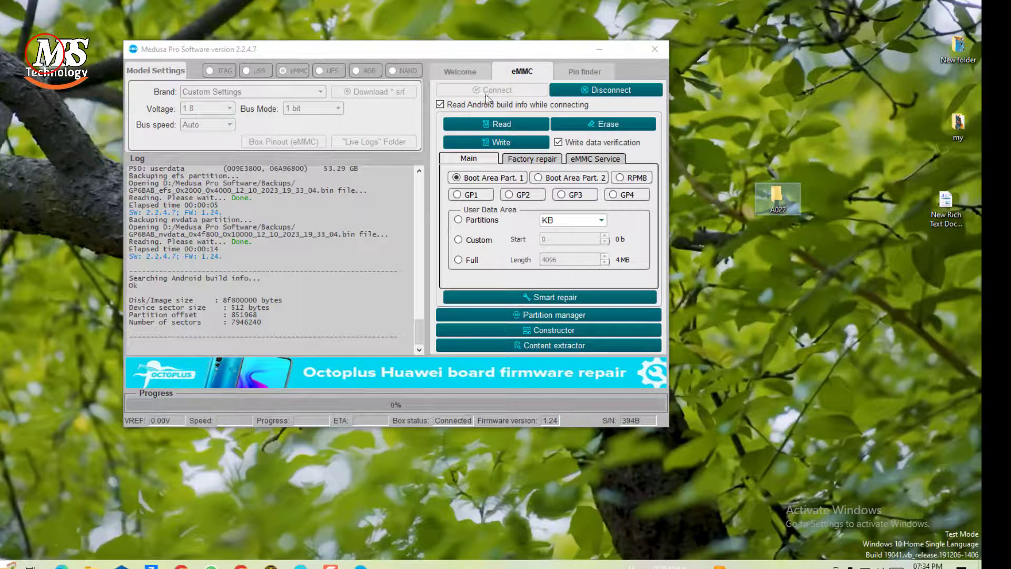
Start reading Boot Area Part. 1 and choose the A022 folder on the desktop as the save location.
left_click(489, 125)
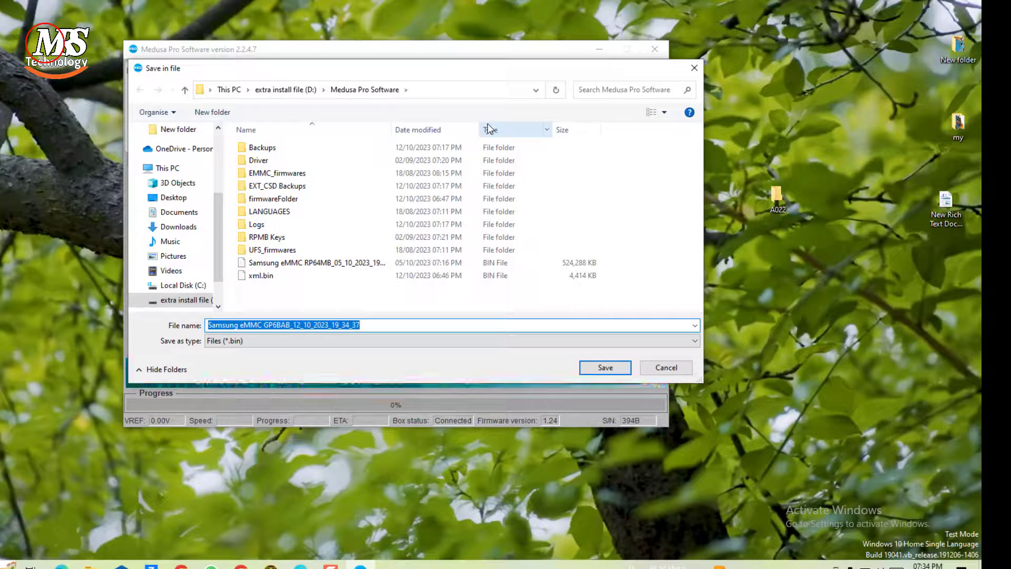
left_click(181, 200)
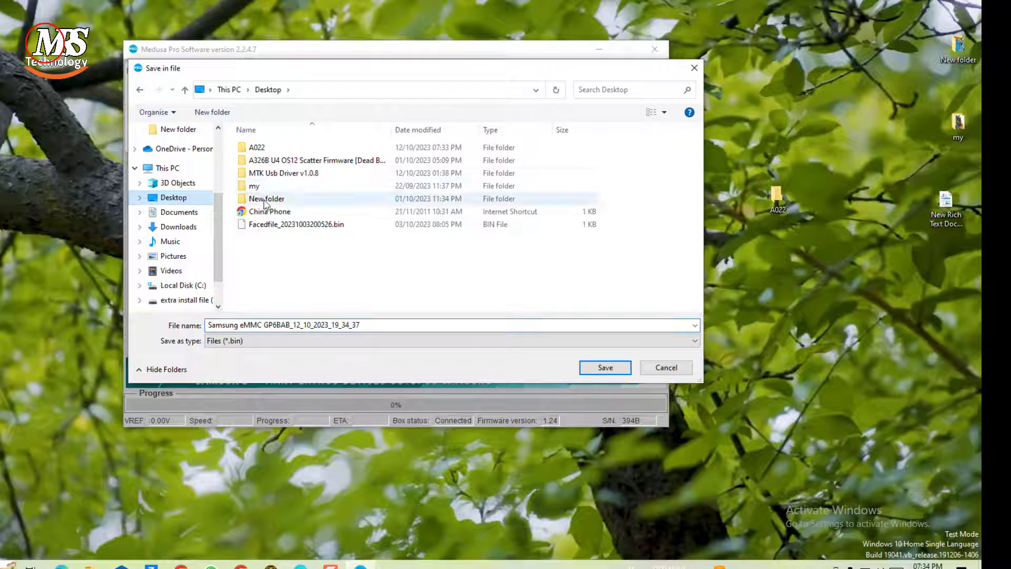
double_click(273, 149)
left_click(320, 326)
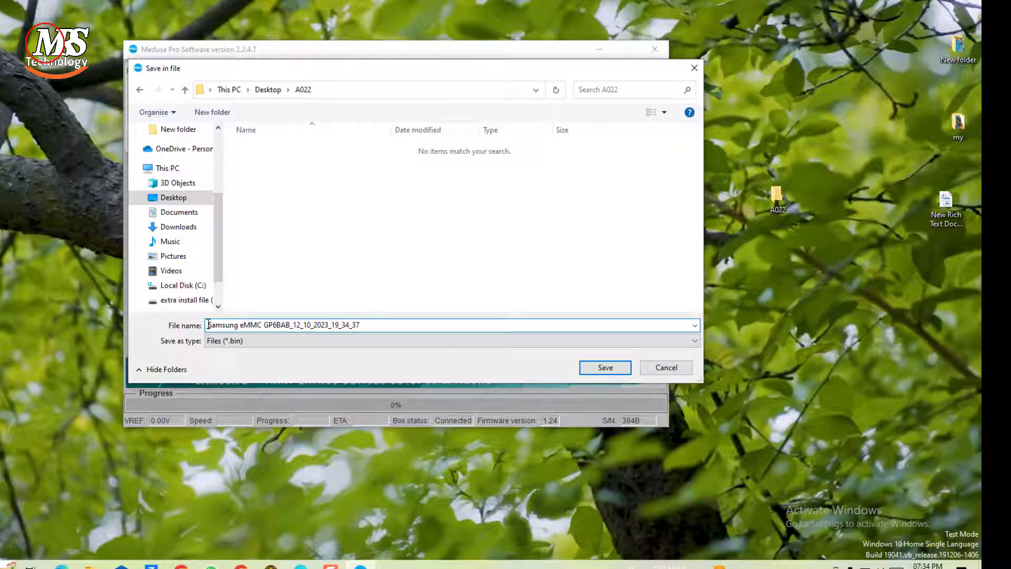
left_click(585, 341)
left_click(594, 355)
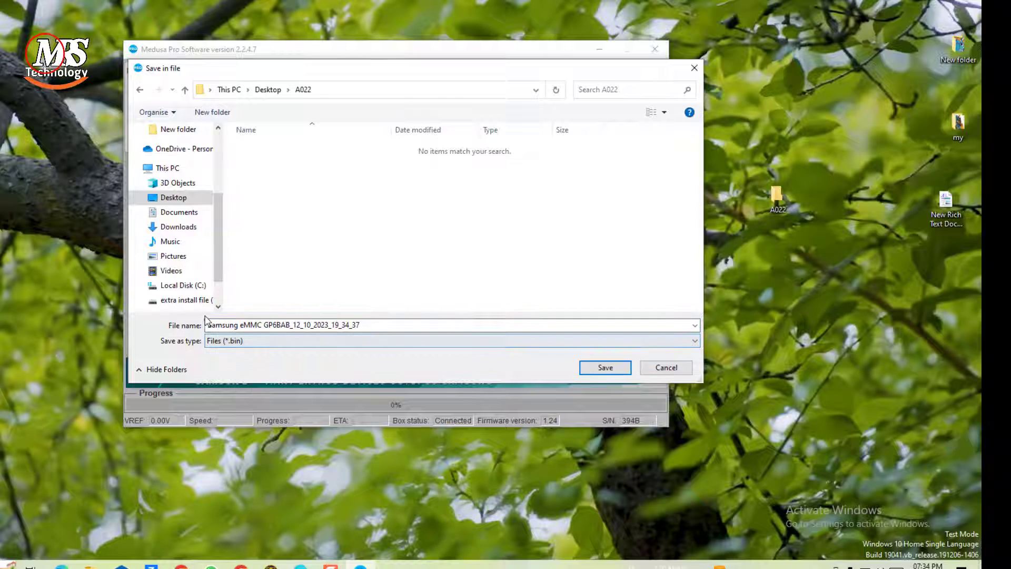
Prefix the suggested dump file name with "Boot 1 " and save it as a .bin file to run the read.
left_click(209, 323)
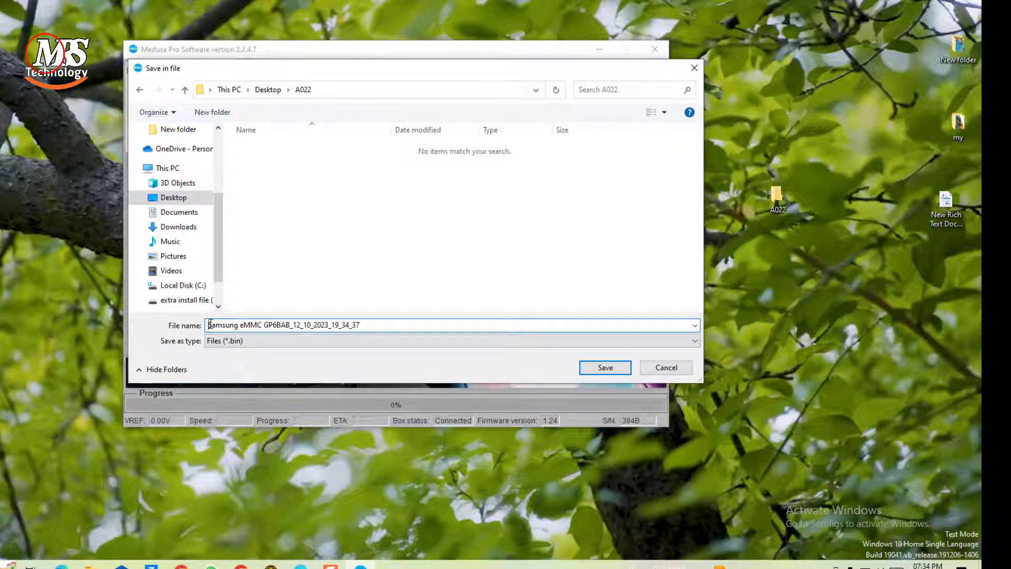
left_click(906, 567)
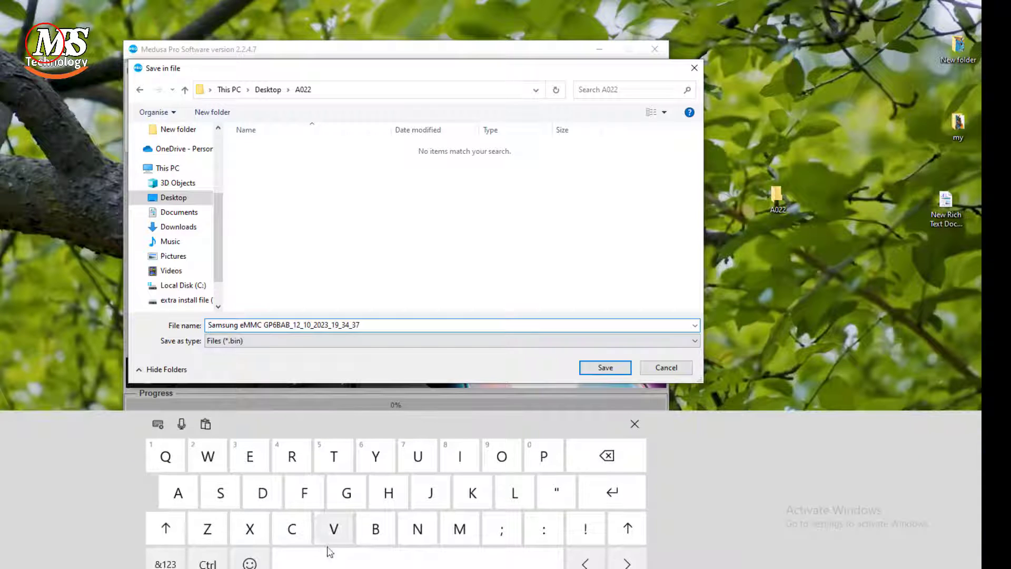
left_click(373, 531)
double_click(498, 461)
left_click(334, 457)
left_click(416, 560)
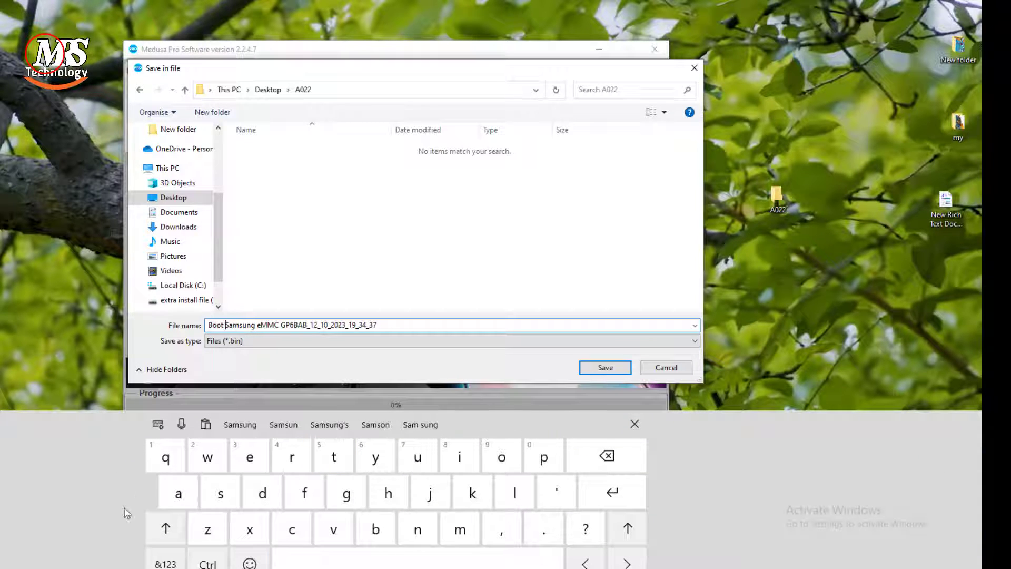
left_click(165, 563)
left_click(472, 462)
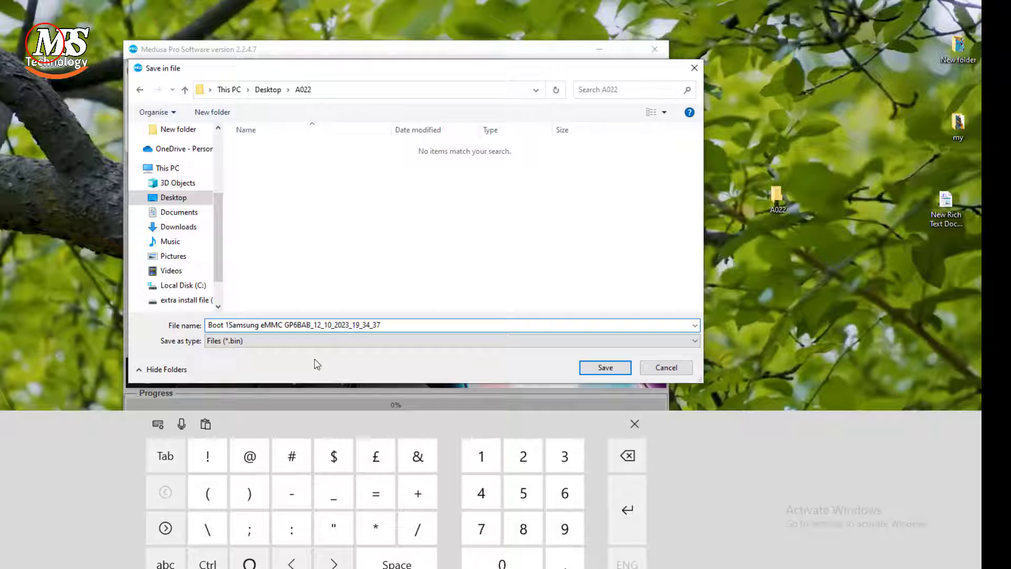
left_click(415, 564)
left_click(605, 368)
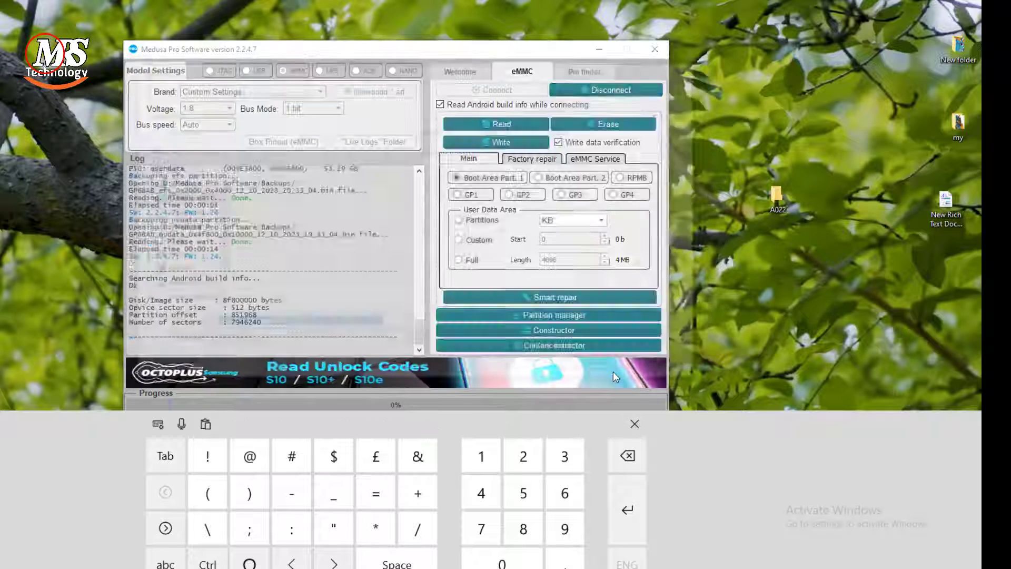
left_click(633, 426)
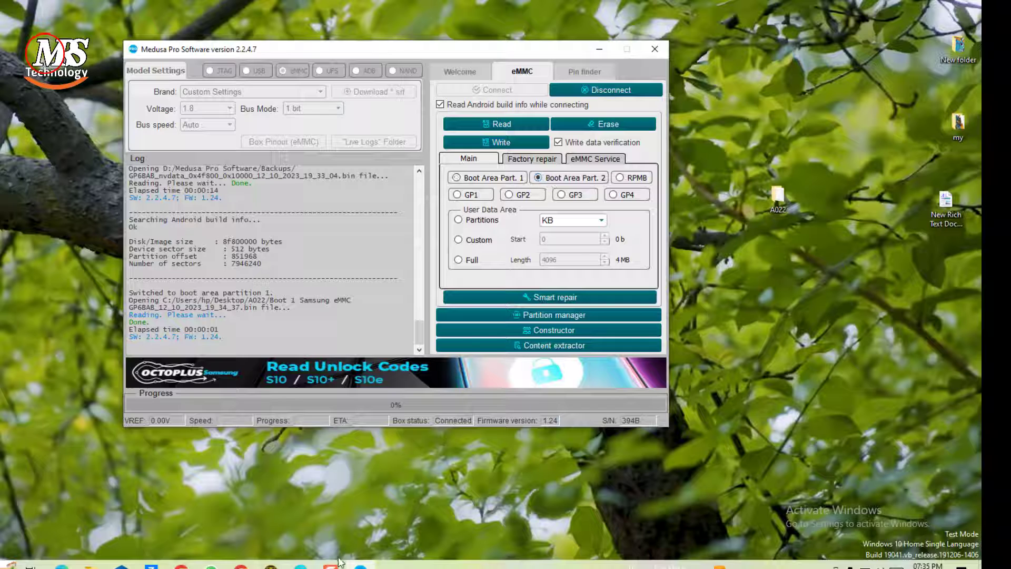
Read Boot Area Part. 2 into the A022 folder, prefixing the suggested .bin file name with "Boot 2 ".
left_click(498, 126)
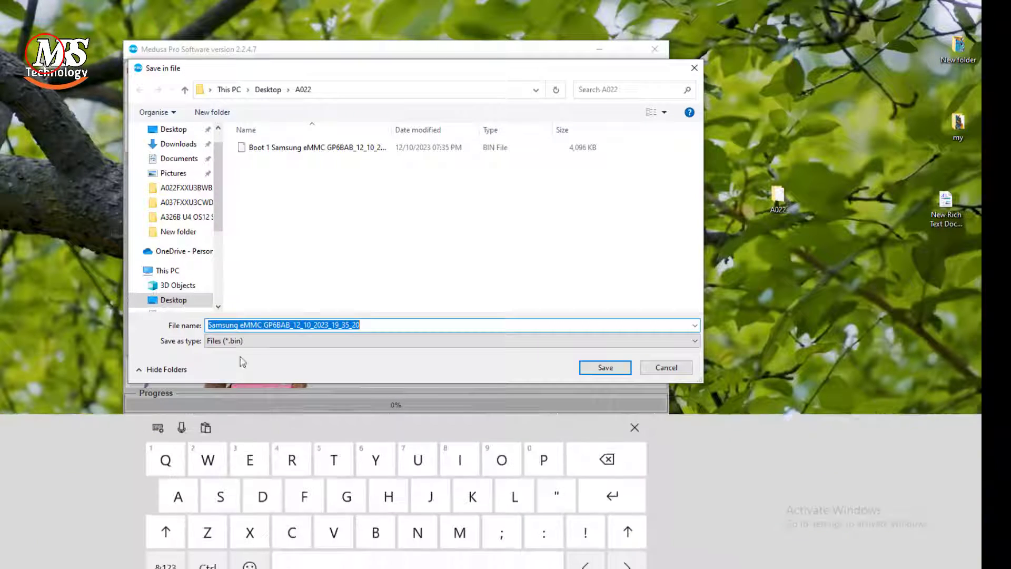
left_click(209, 328)
left_click(376, 528)
left_click(502, 456)
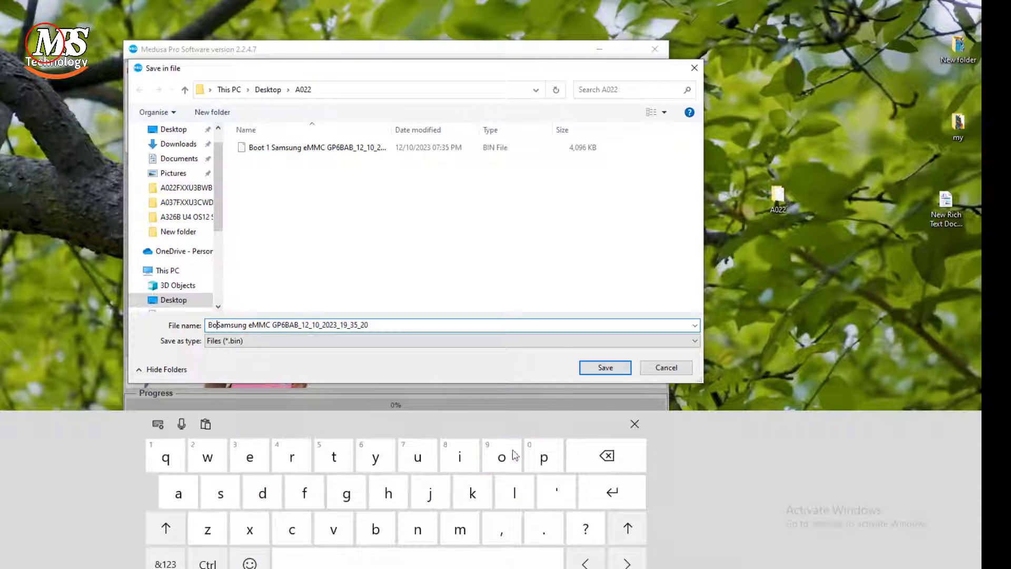
left_click(502, 457)
left_click(334, 456)
left_click(416, 561)
left_click(165, 562)
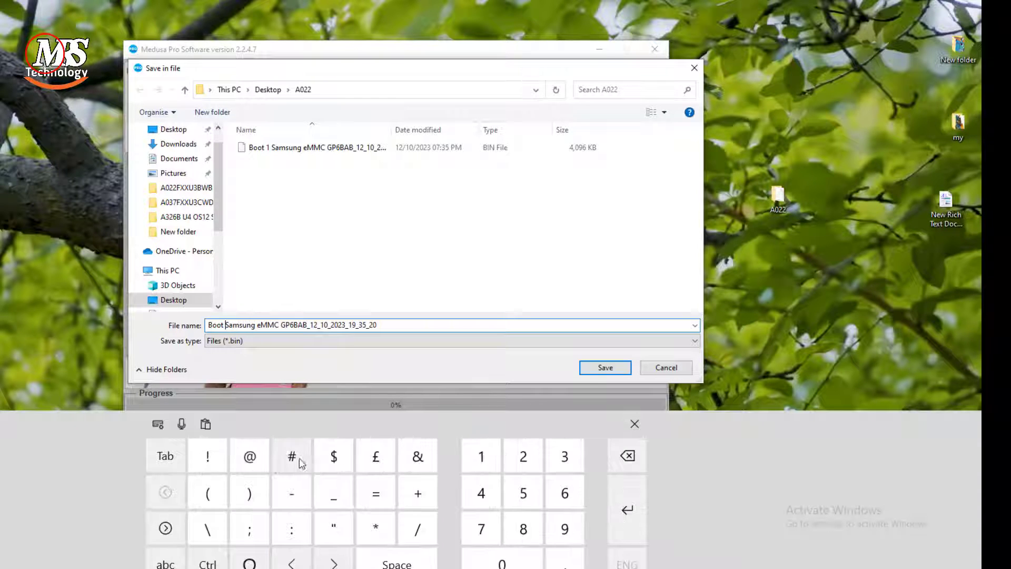
left_click(523, 456)
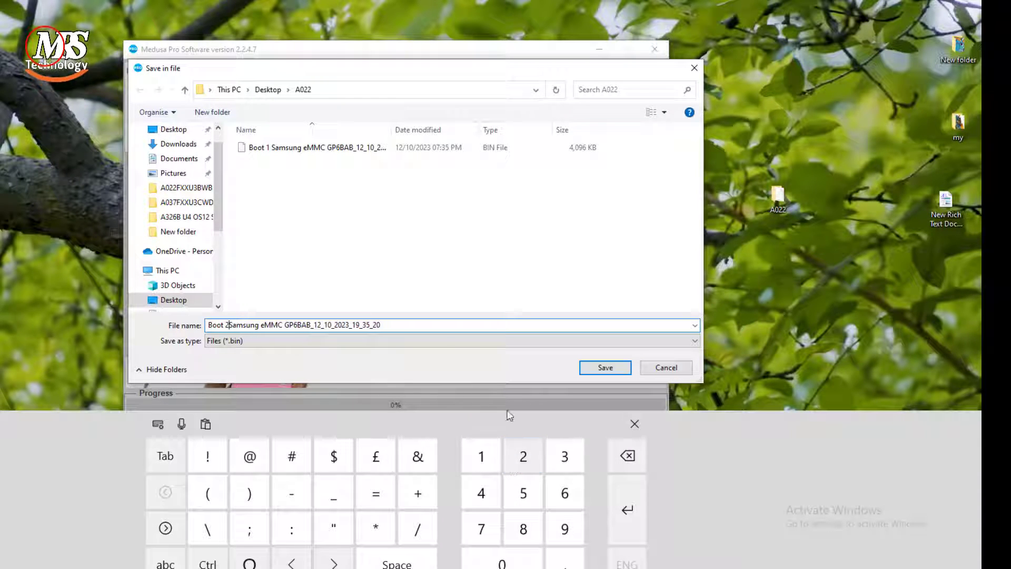
left_click(421, 561)
left_click(610, 368)
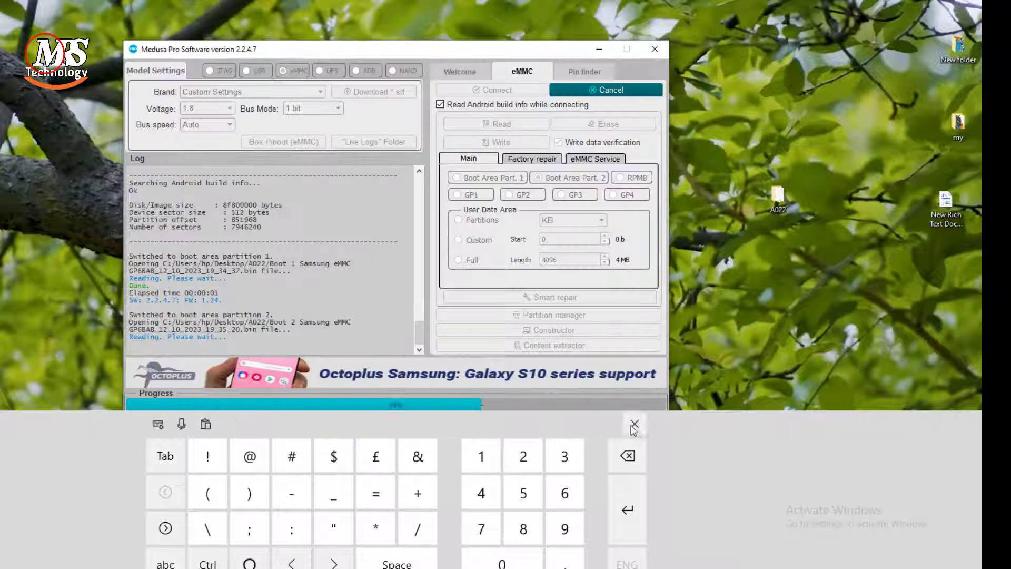
left_click(632, 425)
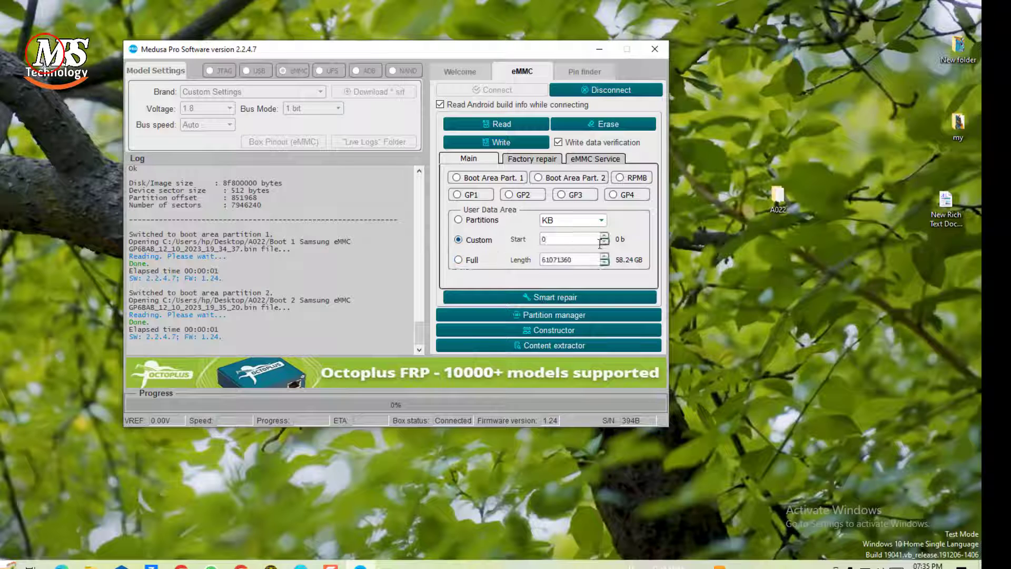
left_click(570, 222)
left_click(557, 257)
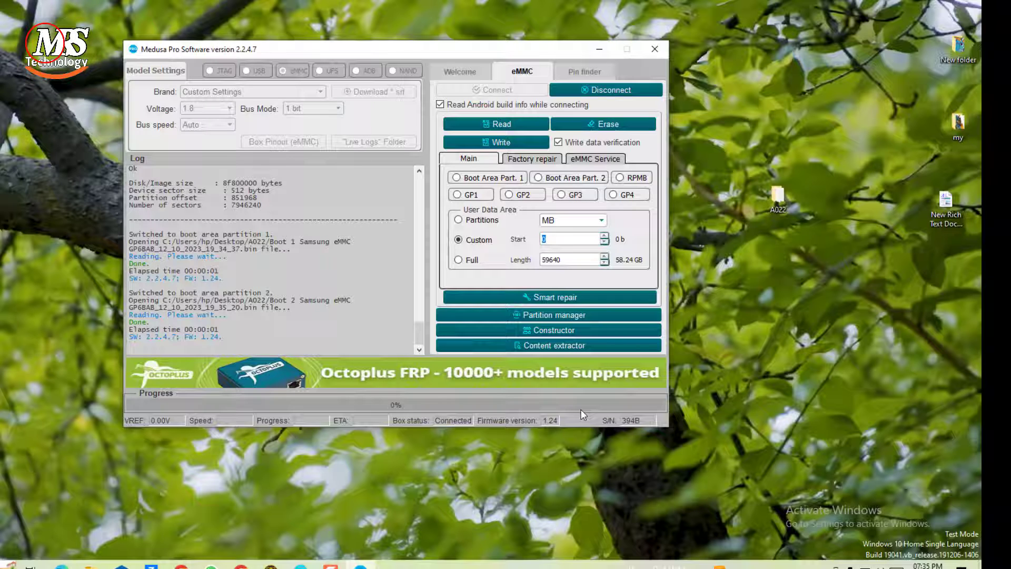
left_click(489, 125)
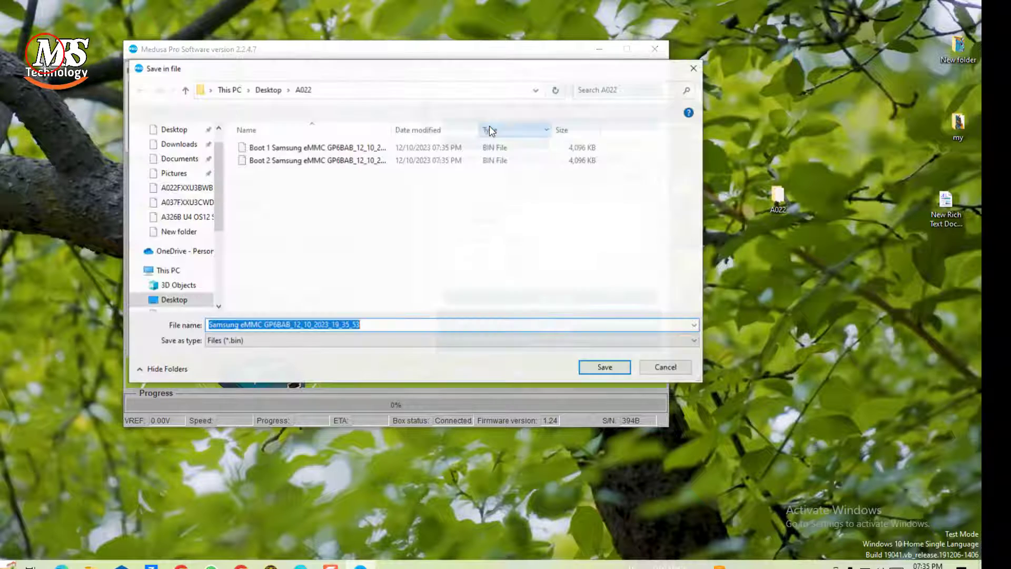
left_click(665, 366)
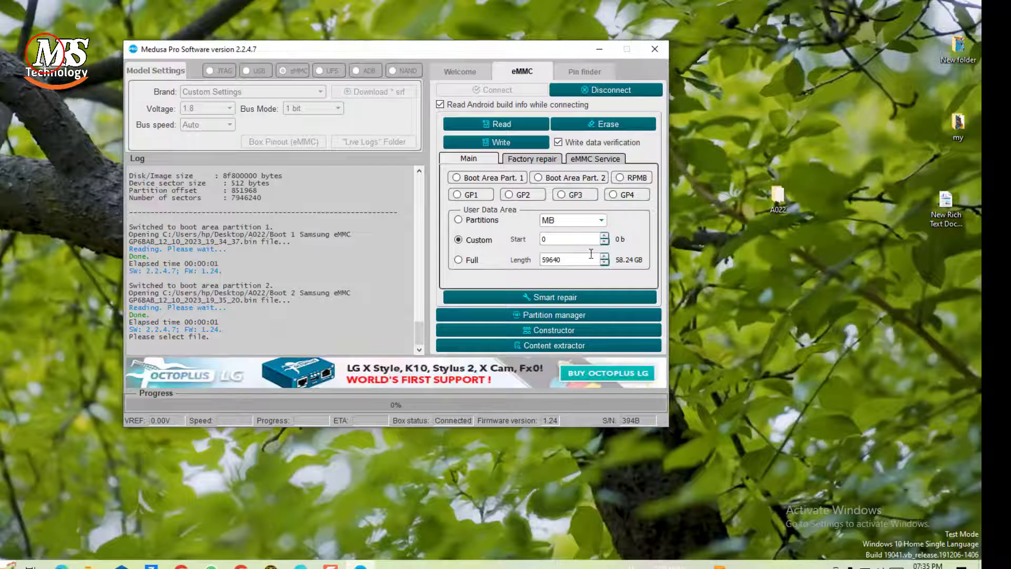
left_click(472, 263)
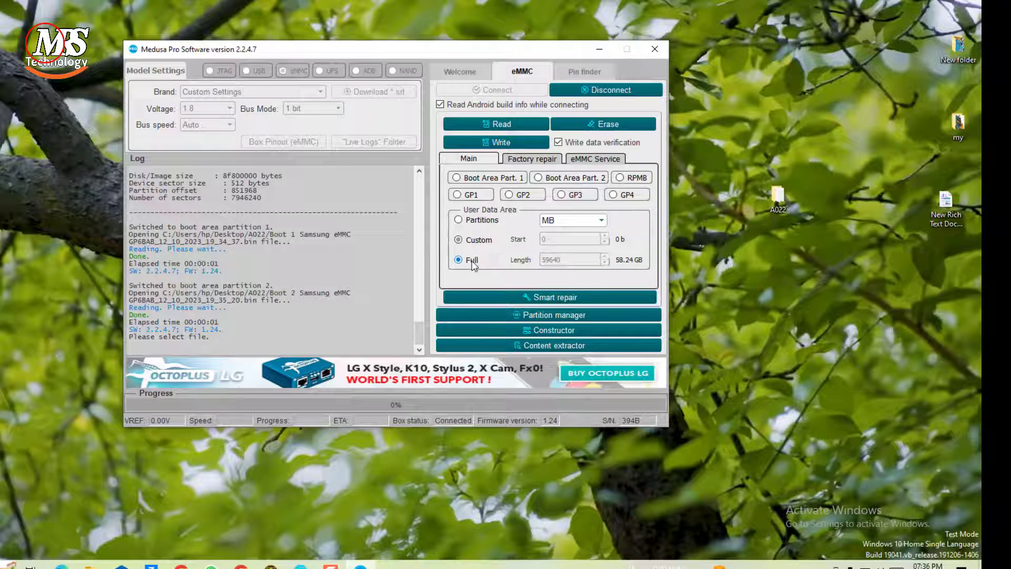
left_click(491, 140)
left_click(666, 366)
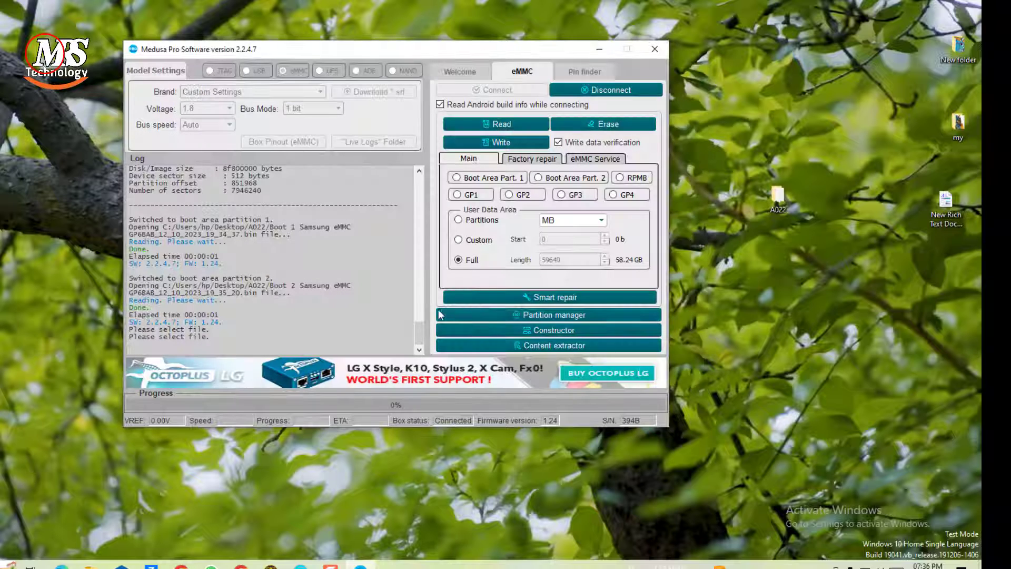
left_click(240, 567)
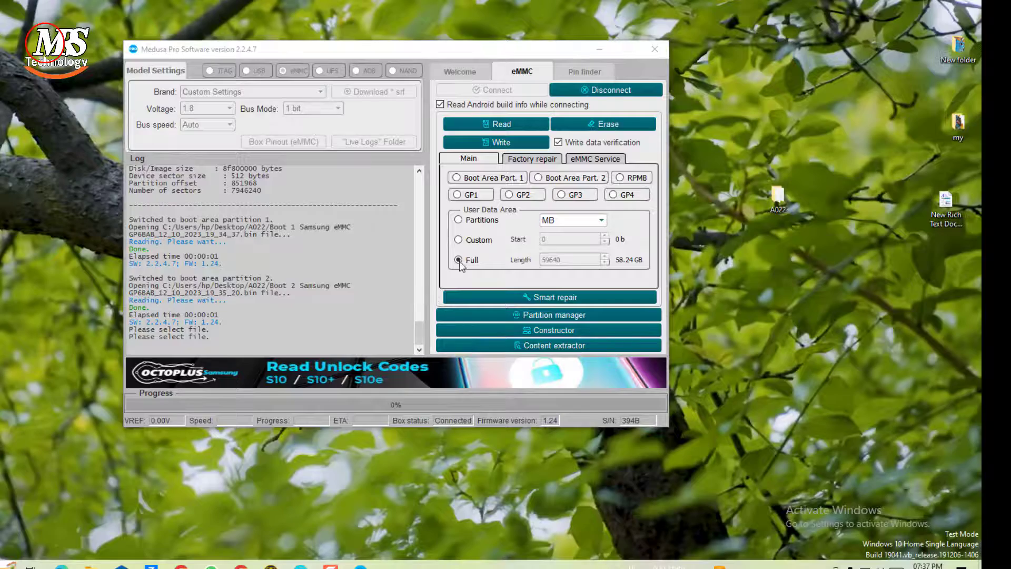
Start a read of the user data area by individual partitions.
left_click(458, 220)
left_click(496, 124)
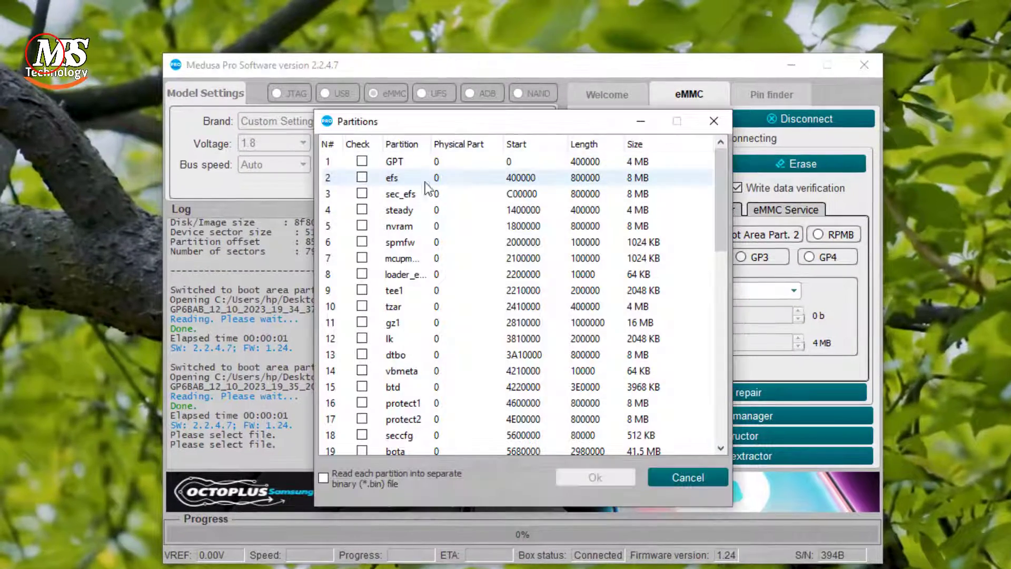
Mark individual partitions for reading, including GPT, efs, nvram, loader_ext1, keydata and reserved partition 43.
left_click(362, 161)
left_click(362, 178)
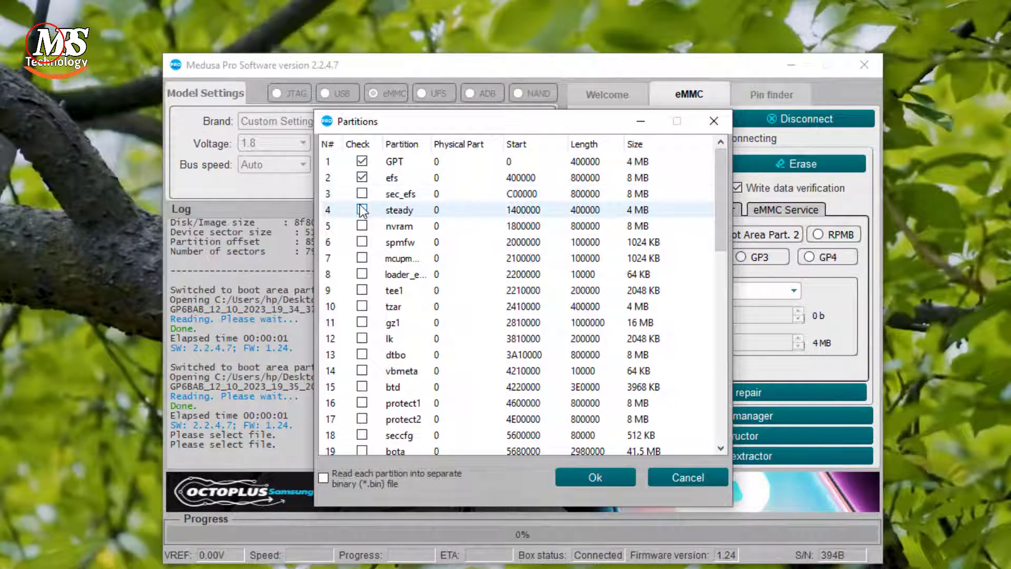
left_click(362, 226)
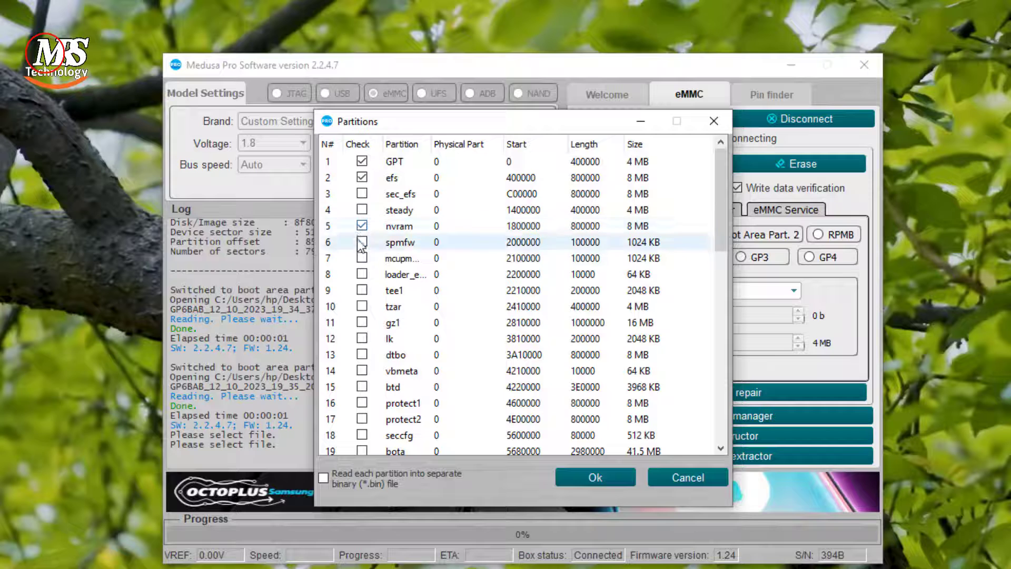
left_click(362, 274)
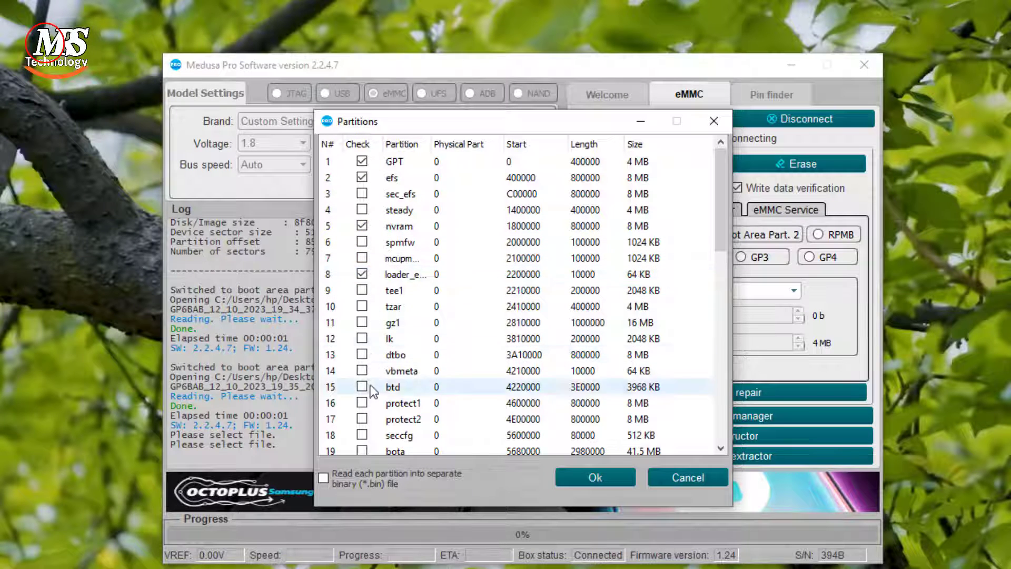
left_click_drag(719, 237, 731, 389)
left_click(362, 403)
left_click(362, 435)
left_click(362, 306)
left_click(362, 323)
left_click(362, 339)
left_click(362, 354)
left_click(361, 387)
left_click(362, 339)
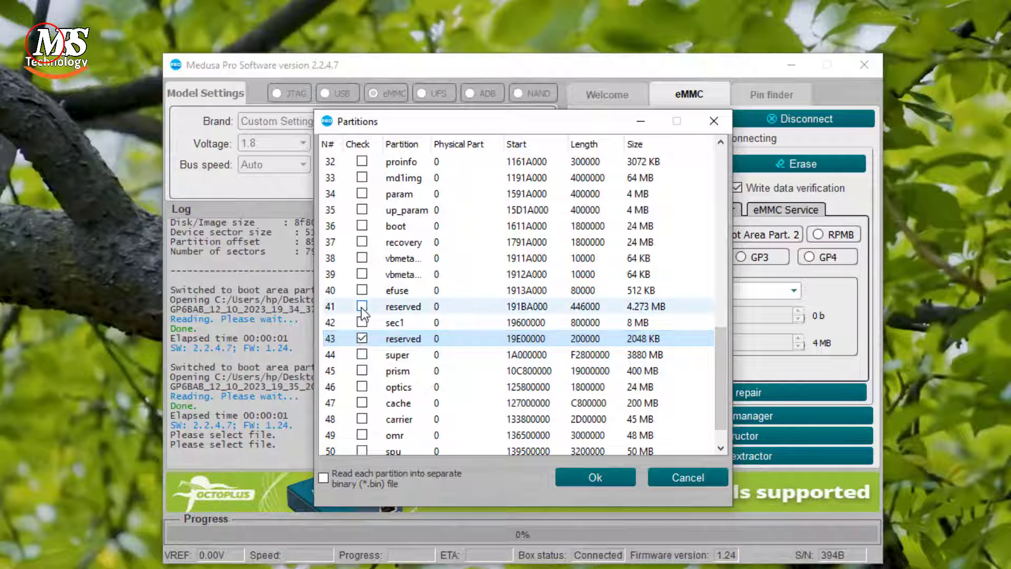
Also mark the recovery, boot, persistent, proinfo, md1img, param and up_param partitions for reading.
scroll(725, 399, "down", 1)
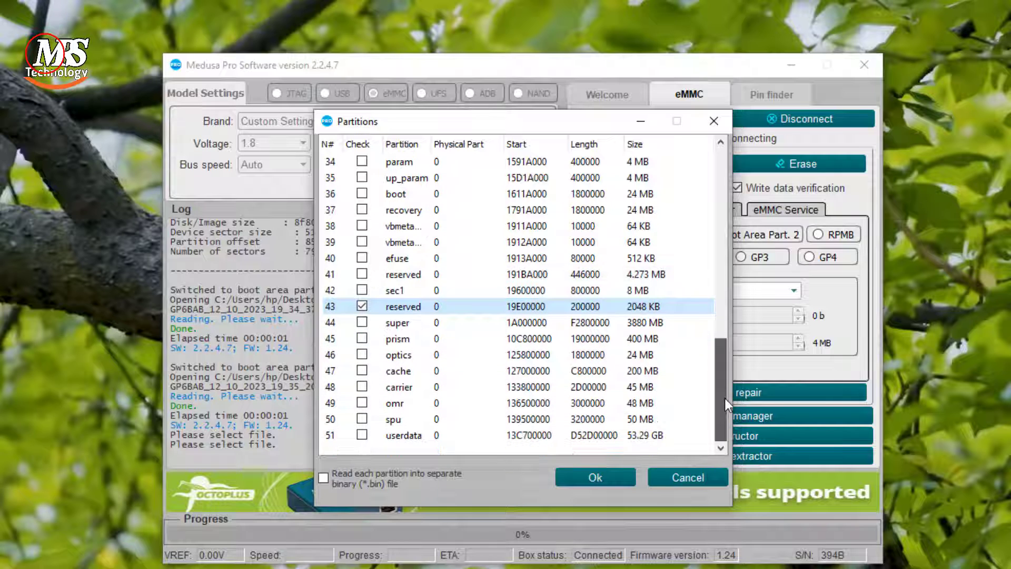
scroll(725, 360, "up", 1)
left_click(362, 242)
left_click(361, 226)
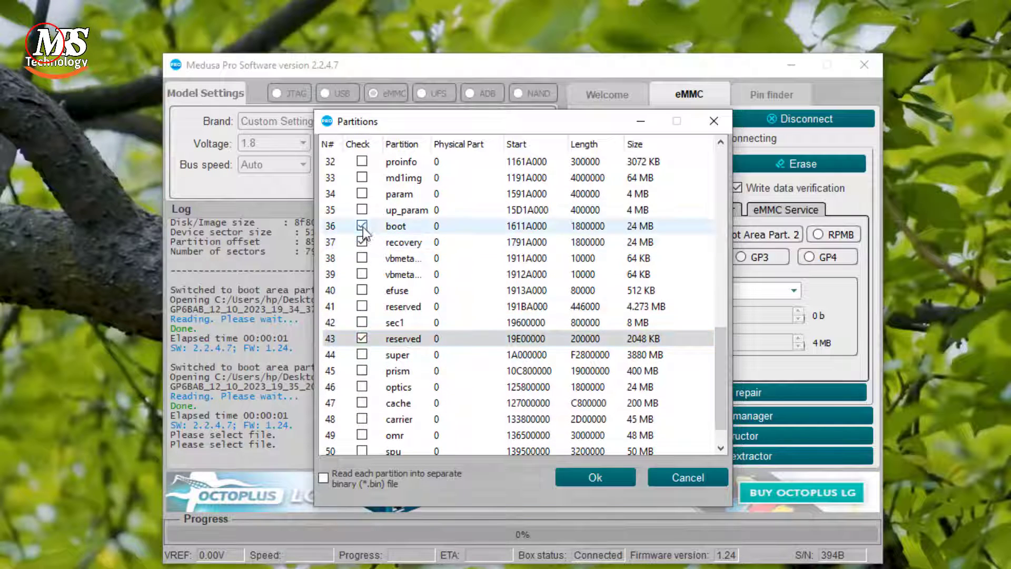
scroll(721, 352, "up", 1)
scroll(722, 350, "up", 1)
left_click(362, 209)
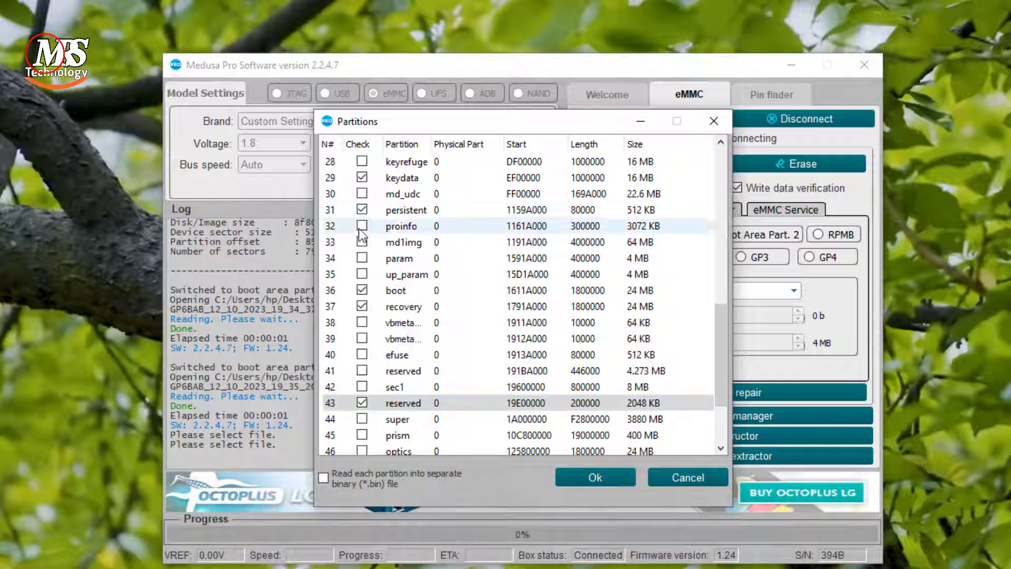
left_click(362, 226)
left_click(362, 241)
left_click(362, 258)
left_click(362, 274)
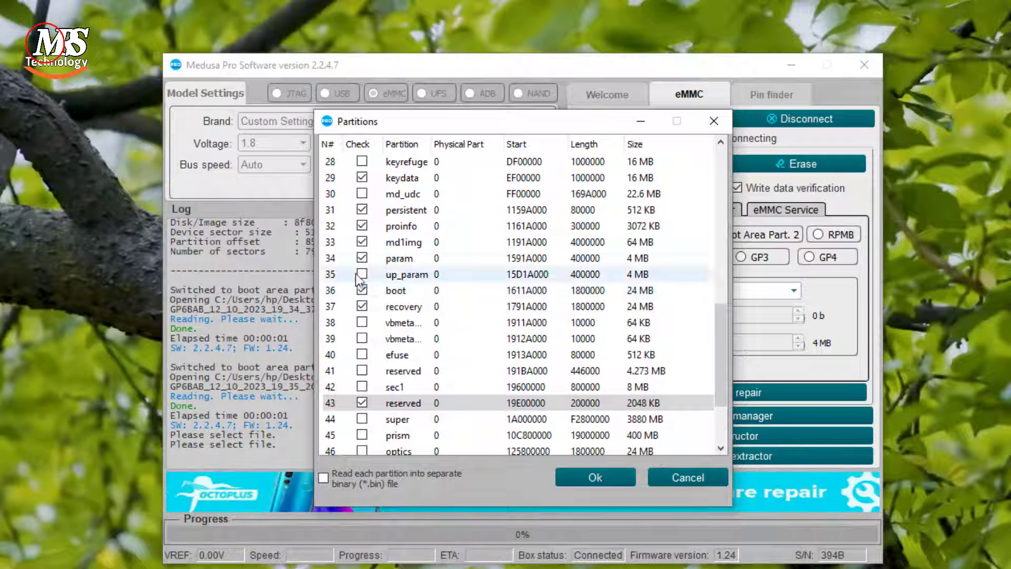
Select all partitions for reading and exclude userdata, super, prism and cache.
left_click_drag(721, 368, 719, 409)
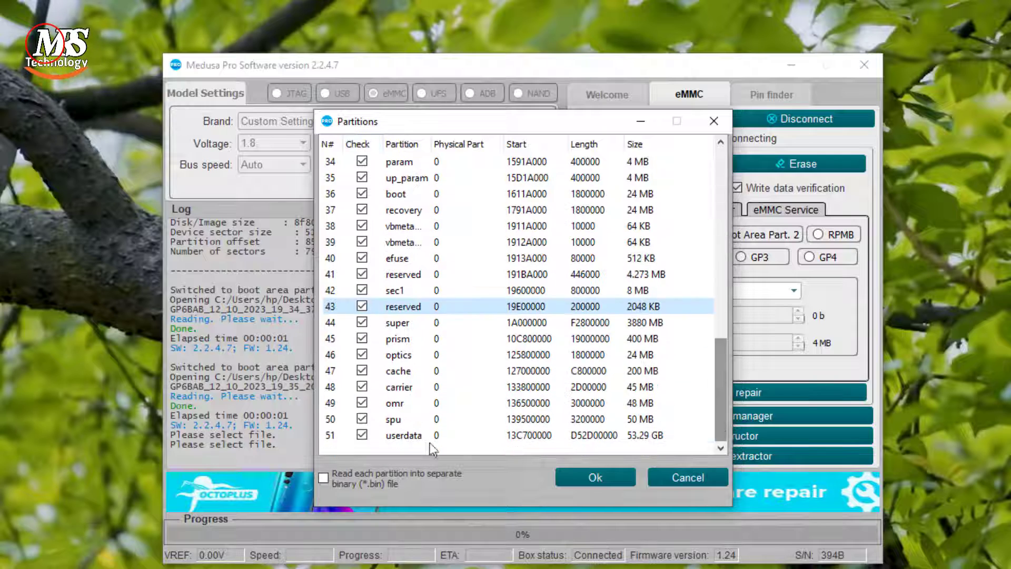
left_click(362, 435)
left_click_drag(719, 390, 725, 427)
left_click(360, 419)
left_click(362, 403)
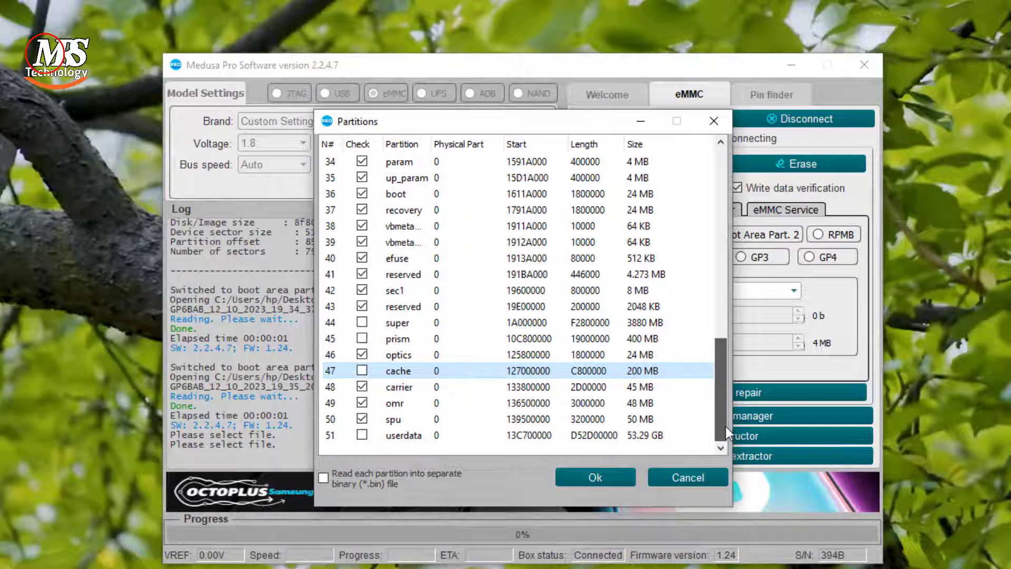
Read each selected partition into a separate .bin file in the A022 desktop folder.
left_click(324, 479)
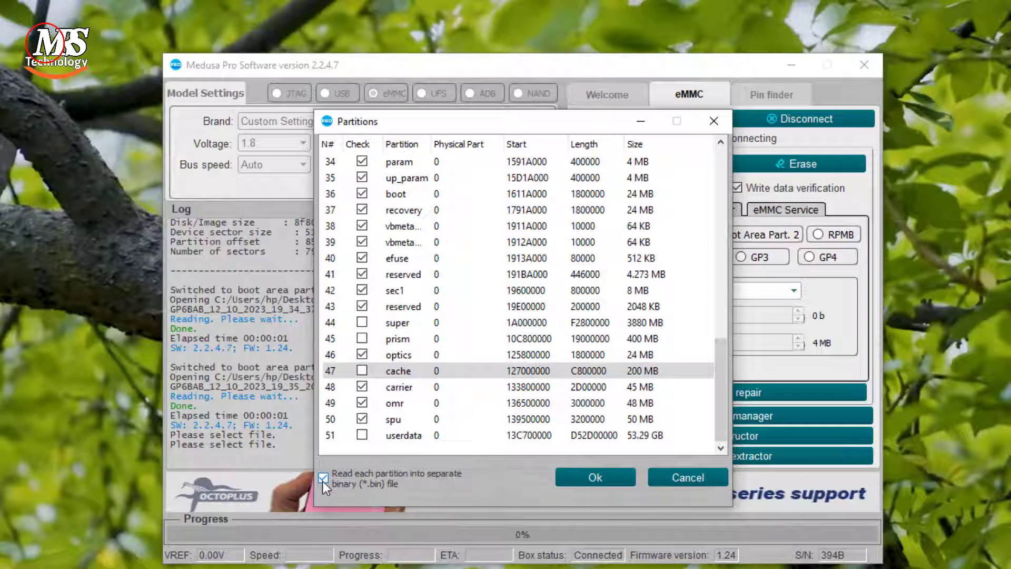
left_click(595, 477)
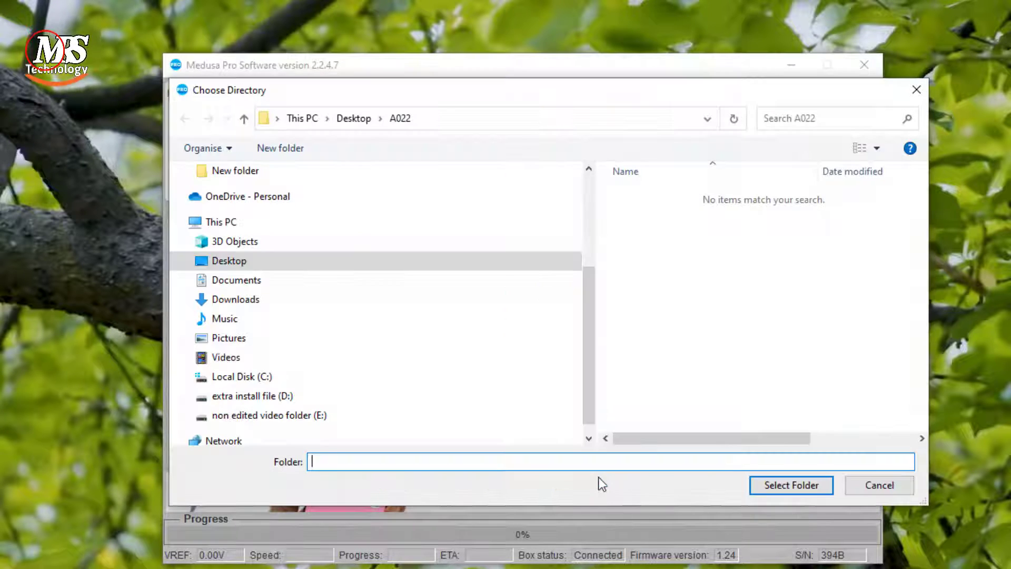
left_click(774, 485)
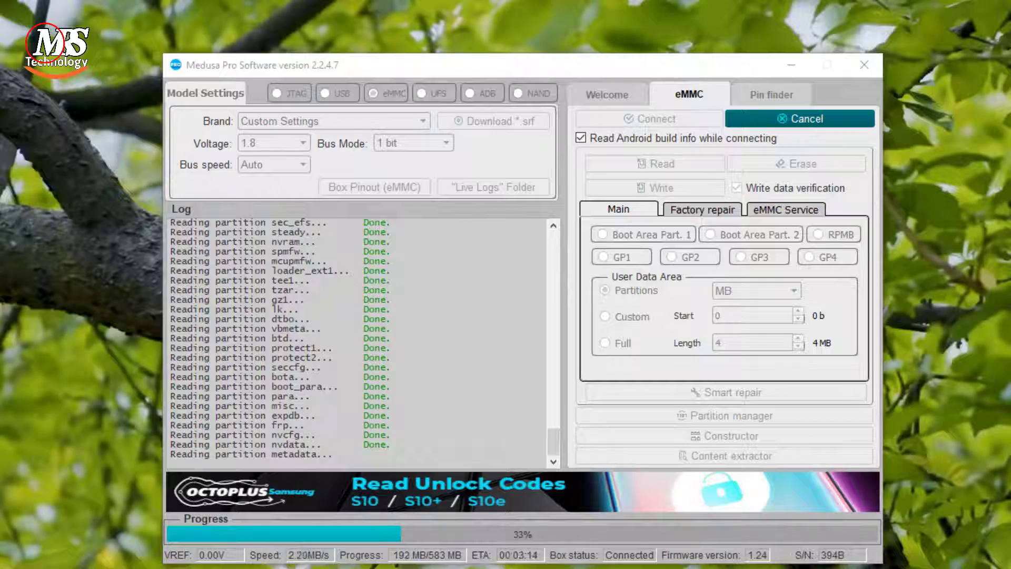
Open the A022 folder and examine the partition dump files being written during the read.
double_click(1007, 263)
scroll(537, 473, "down", 2)
scroll(547, 337, "up", 2)
left_click_drag(574, 70, 875, 27)
scroll(921, 465, "down", 1)
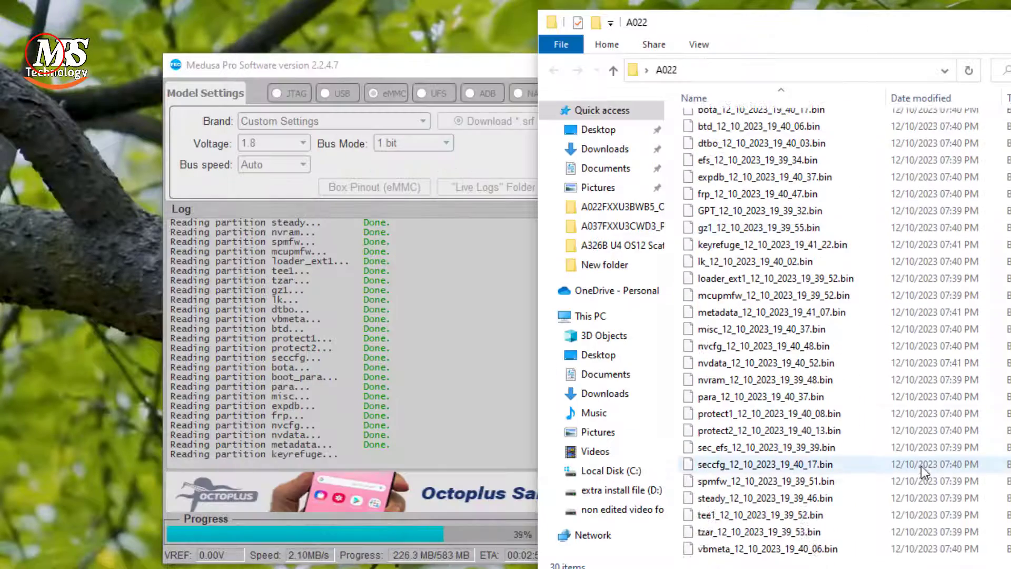
scroll(922, 472, "down", 1)
left_click(1007, 23)
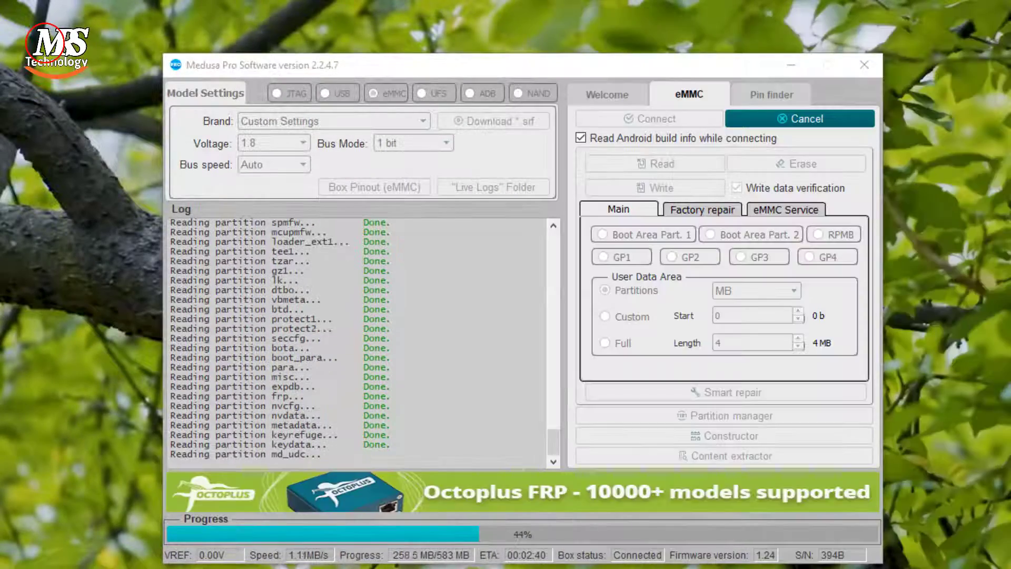
left_click(580, 567)
scroll(947, 400, "up", 2)
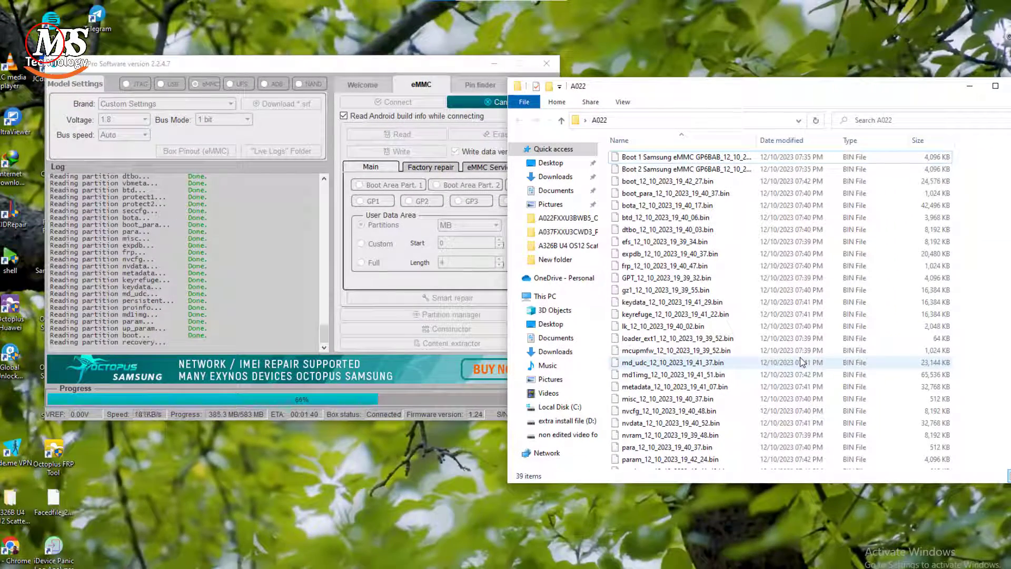
scroll(801, 357, "down", 5)
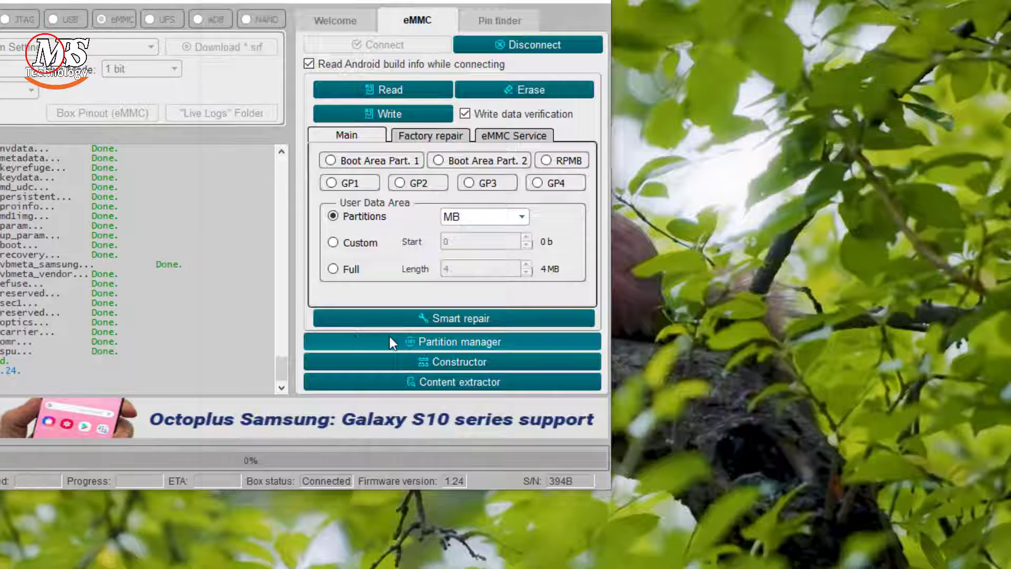
Open the Partition manager and select all partitions except userdata, super and reserved partition 43.
left_click(390, 341)
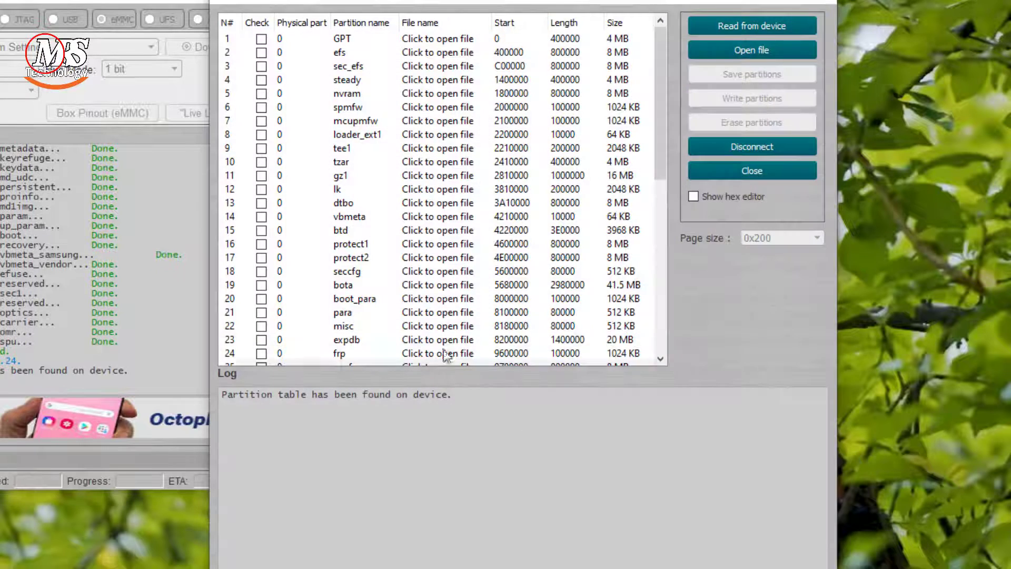
scroll(344, 158, "down", 9)
scroll(344, 161, "up", 9)
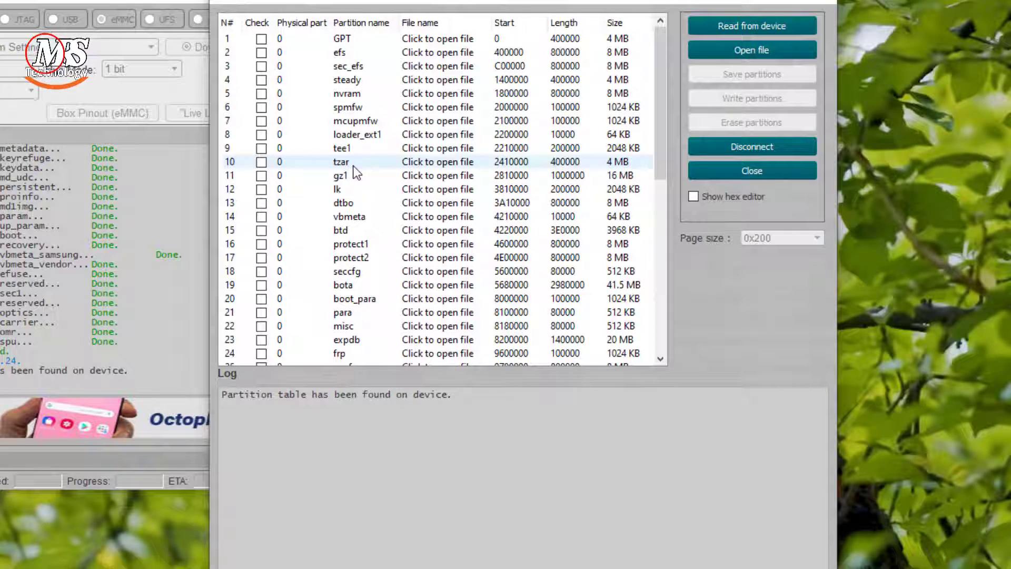
left_click(269, 22)
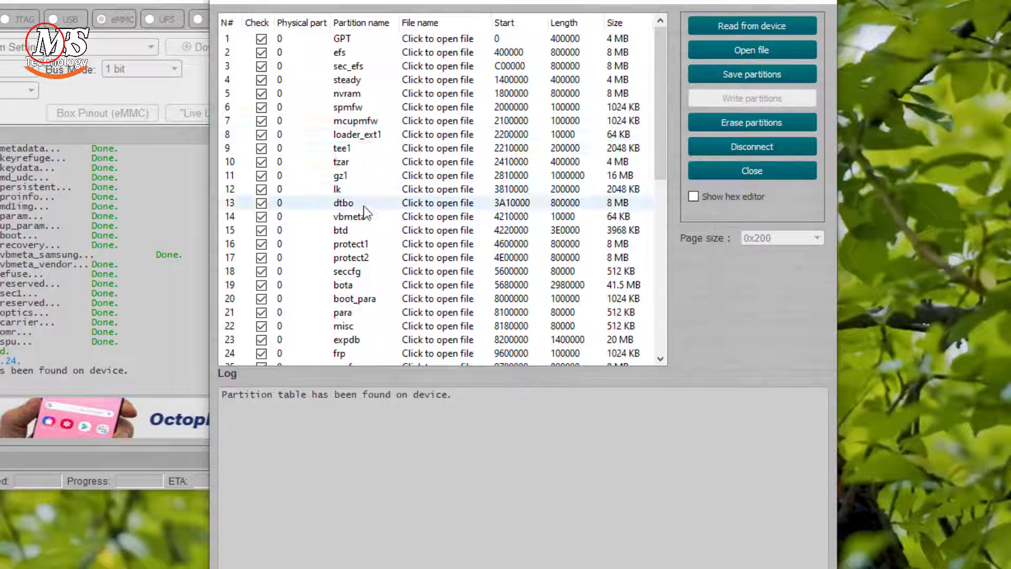
scroll(364, 210, "down", 9)
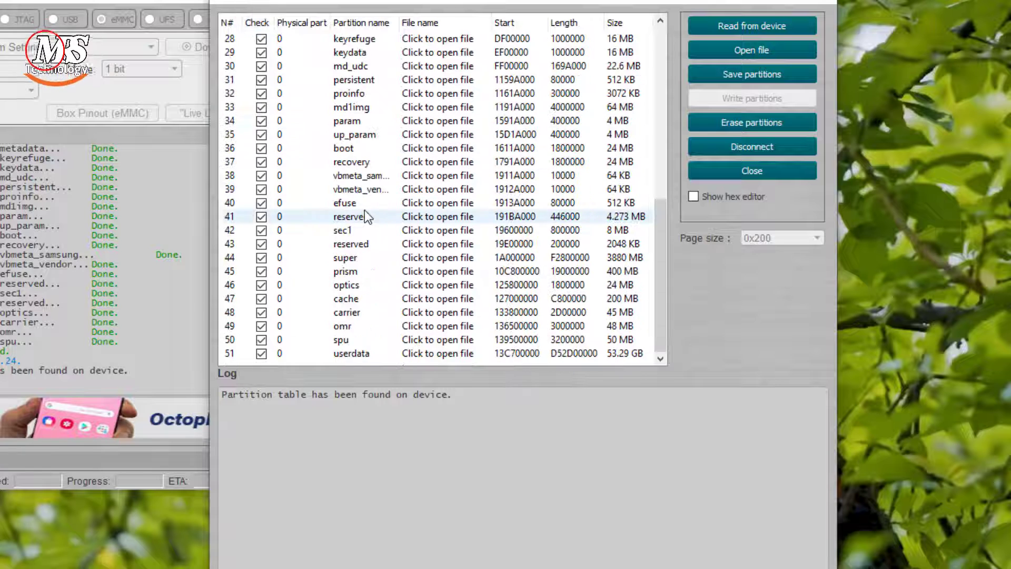
left_click(261, 354)
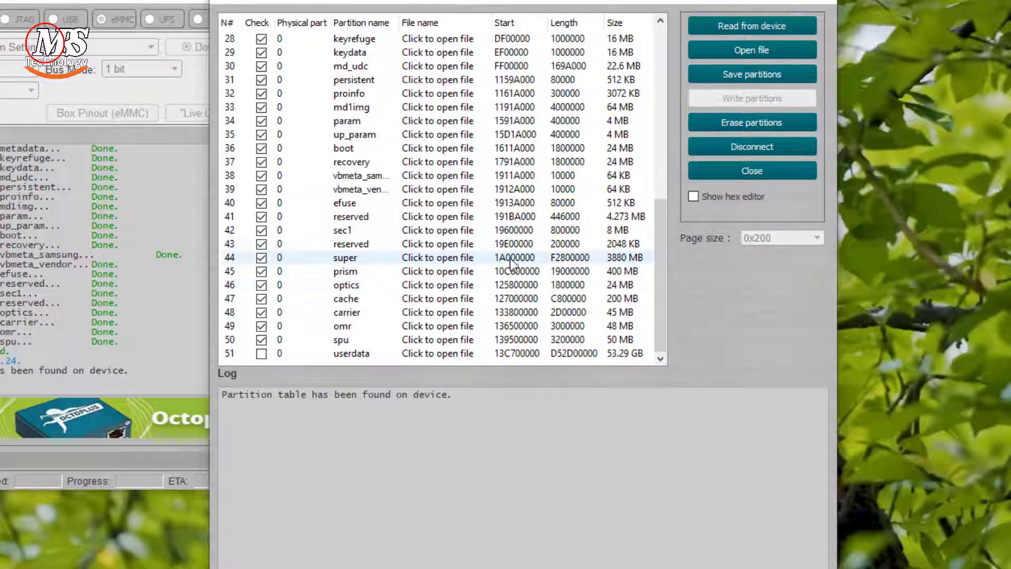
left_click(260, 258)
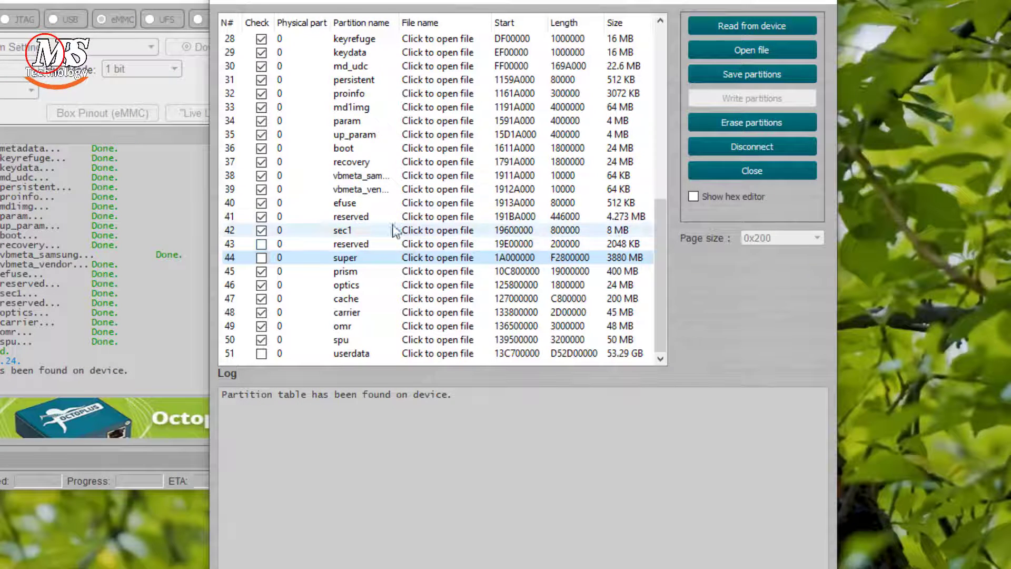
Check the selected partitions and save them to New folder (2) on the desktop.
scroll(266, 187, "up", 2)
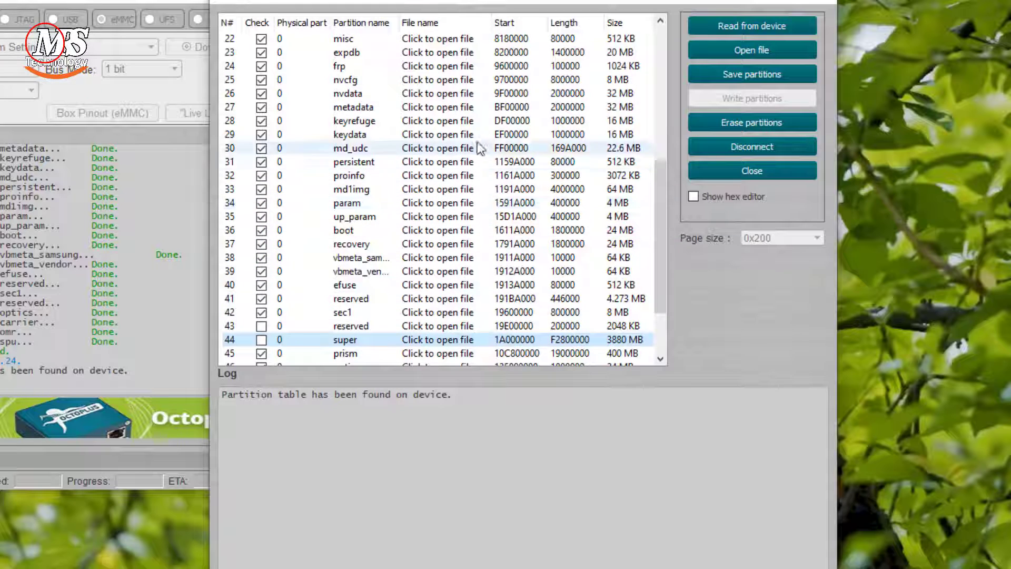
scroll(480, 149, "up", 2)
scroll(330, 110, "up", 1)
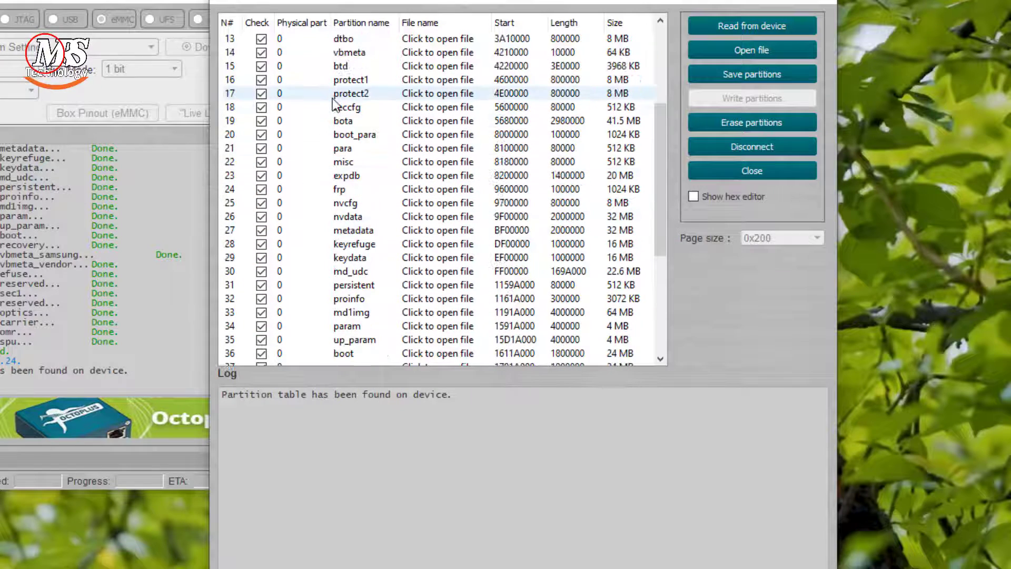
scroll(333, 100, "up", 3)
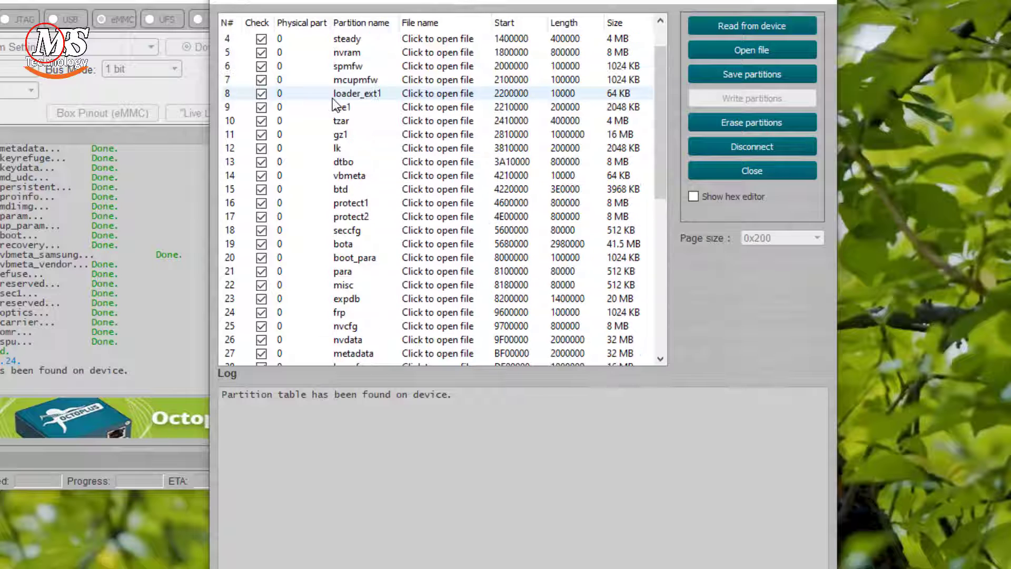
scroll(333, 104, "up", 1)
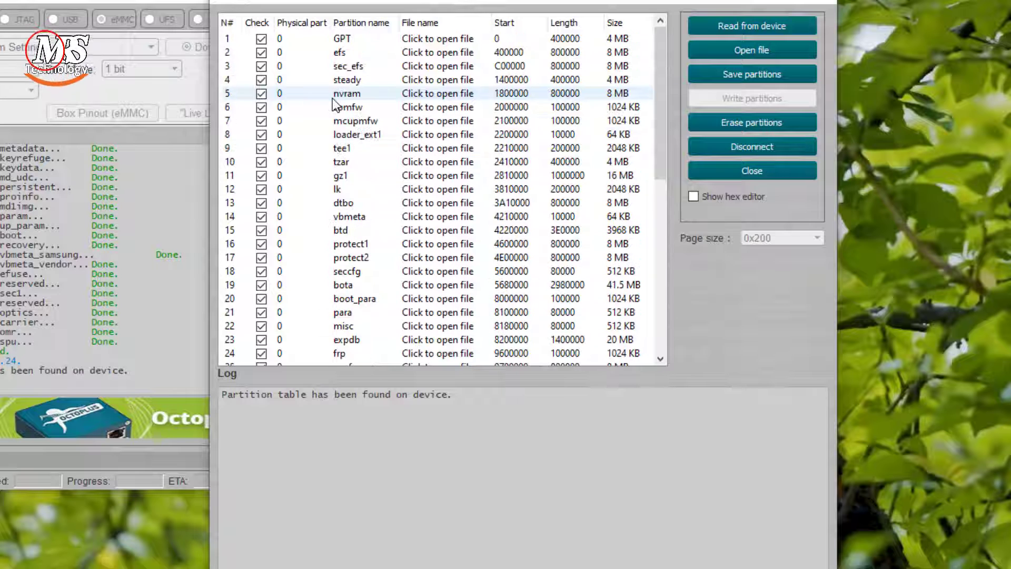
left_click(734, 76)
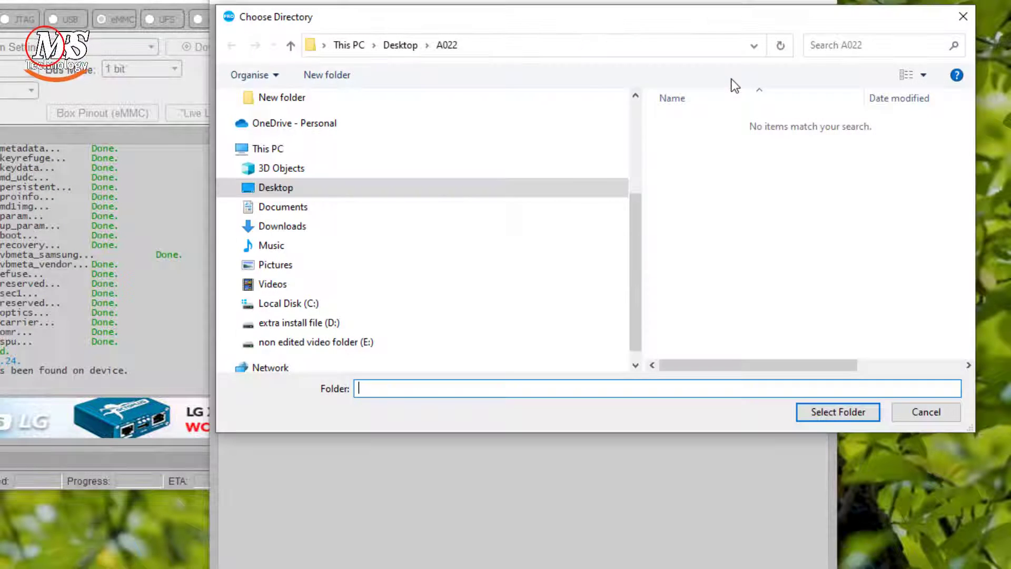
left_click(287, 190)
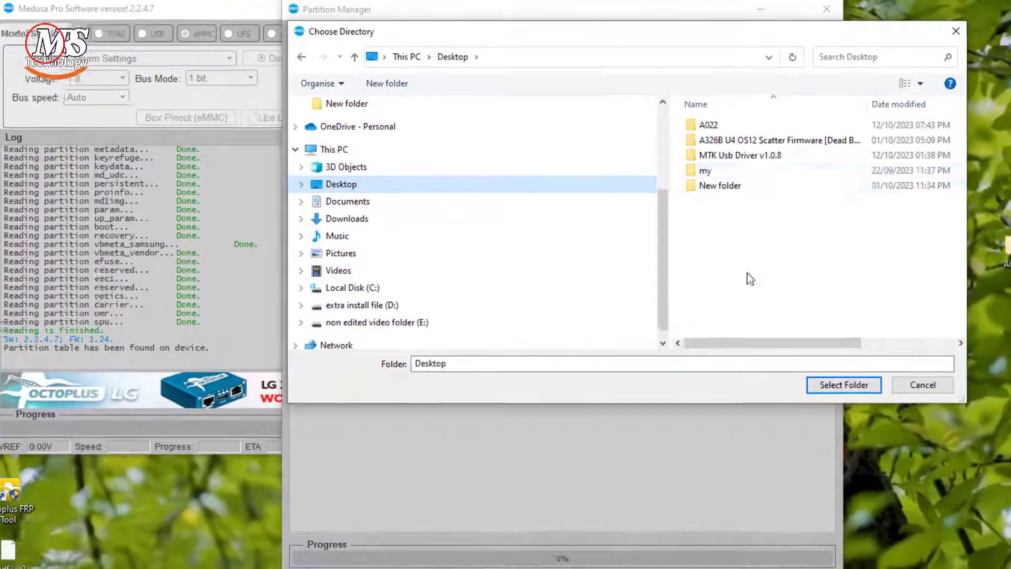
double_click(720, 186)
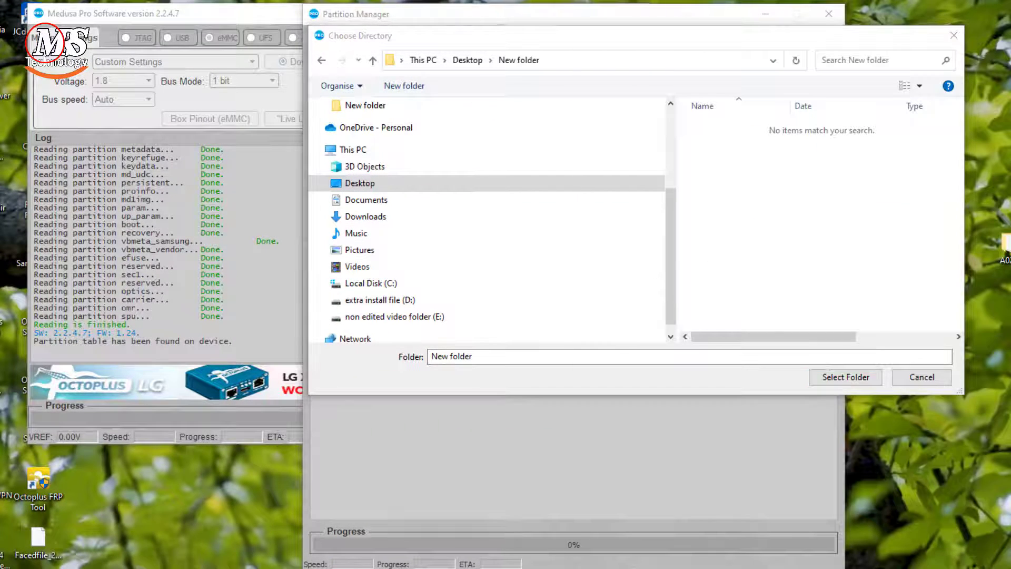
left_click(364, 185)
left_click(845, 378)
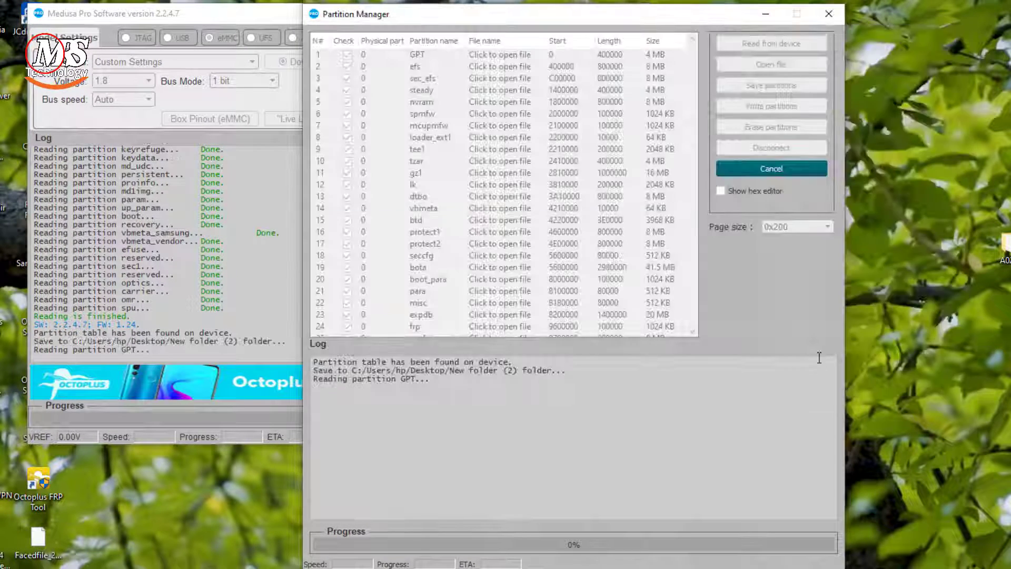
left_click_drag(421, 19, 646, 11)
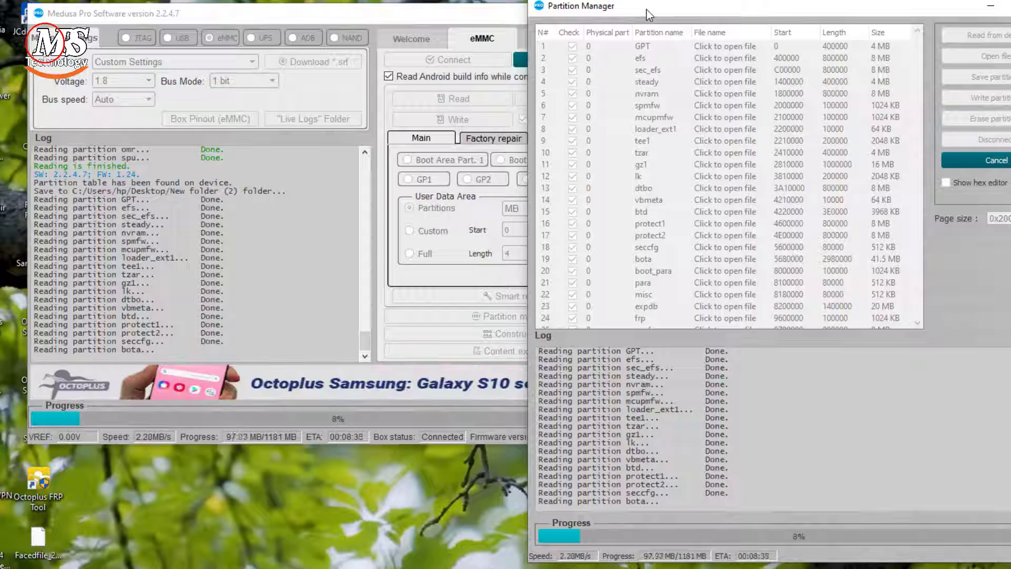
left_click_drag(649, 15, 350, 15)
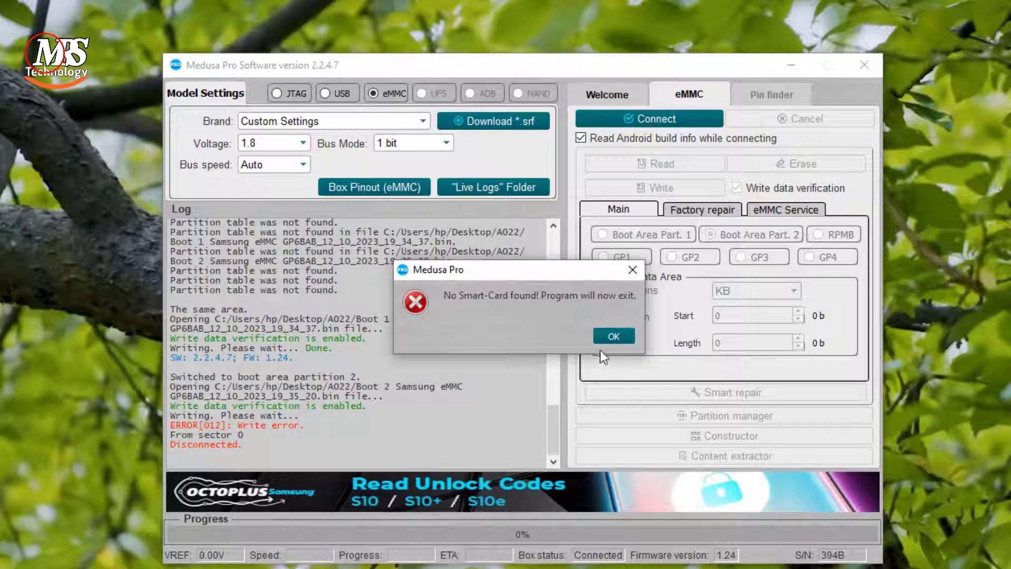
Dismiss the missing smart-card error, relaunch Medusa Pro and connect to the new eMMC.
left_click(611, 336)
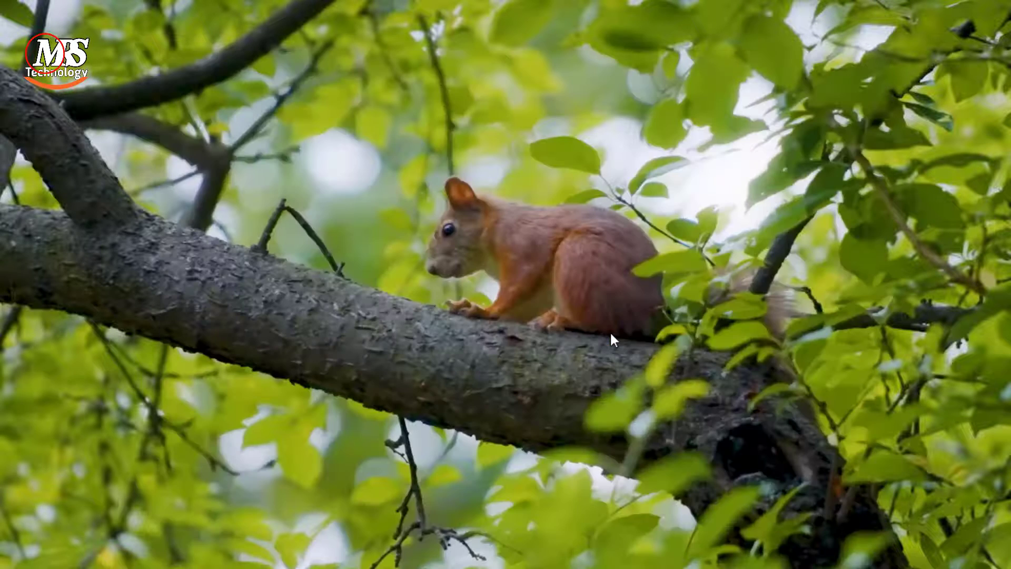
right_click(530, 223)
right_click(541, 268)
left_click(570, 313)
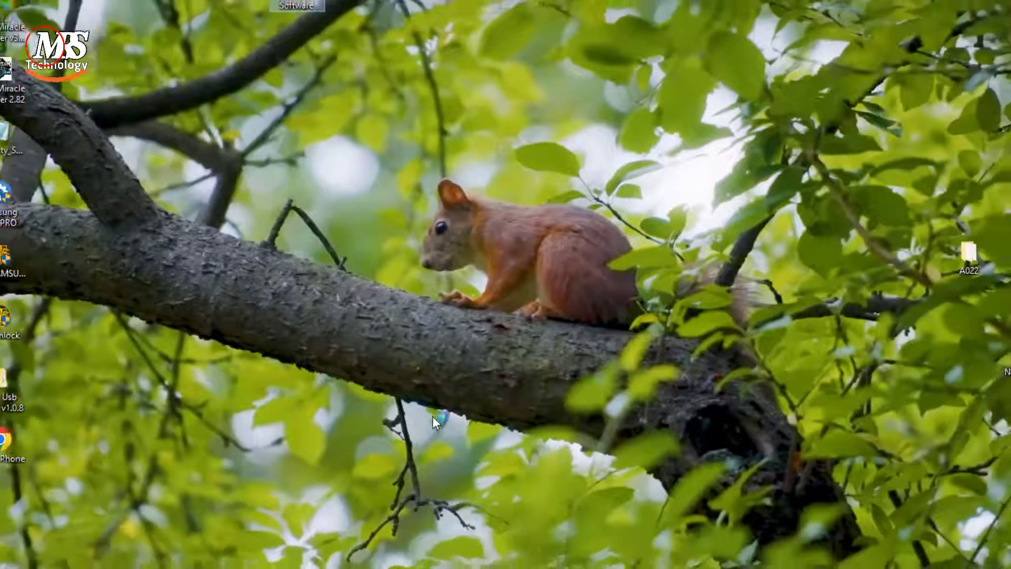
right_click(327, 305)
left_click(384, 340)
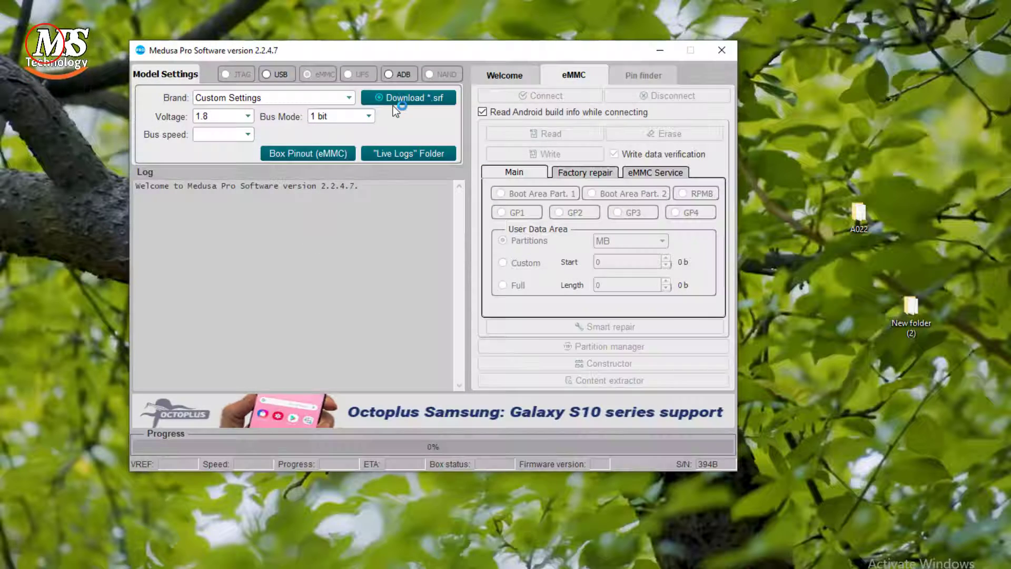
left_click(532, 97)
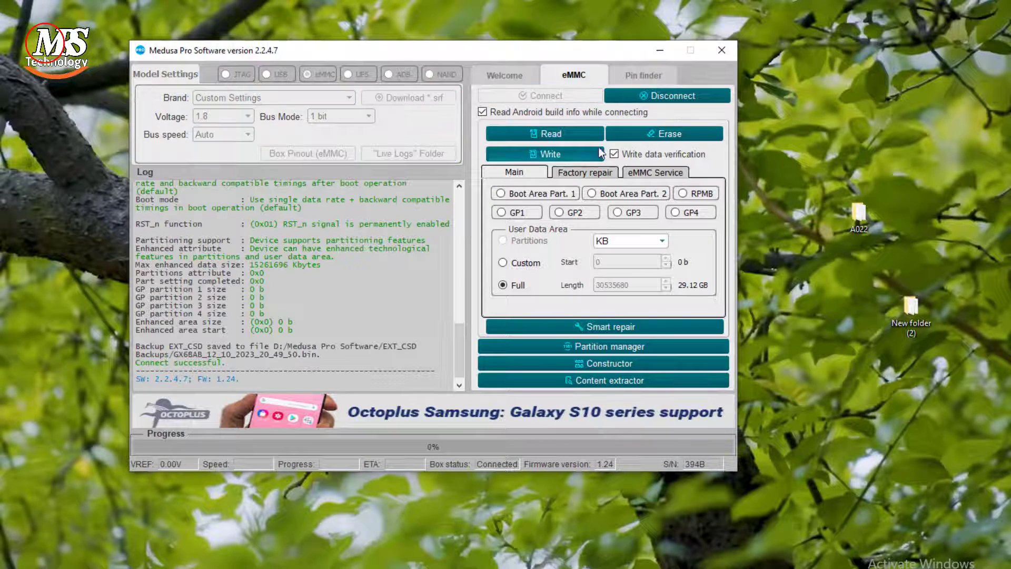
Write the Boot 2 Samsung eMMC dump from the A022 folder to Boot Area Part. 2.
left_click(590, 195)
left_click(558, 153)
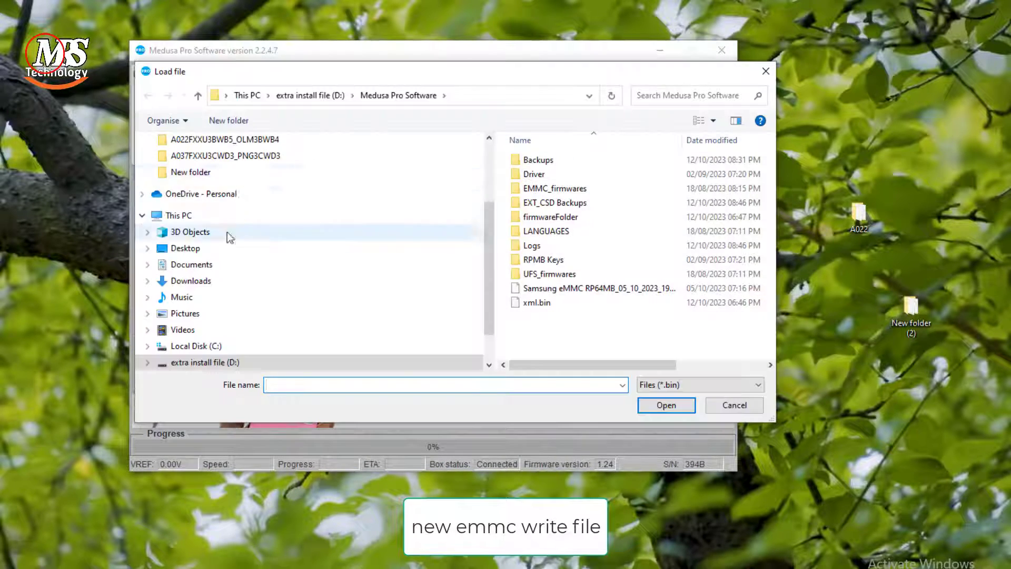
scroll(226, 232, "up", 1)
left_click(210, 172)
double_click(579, 173)
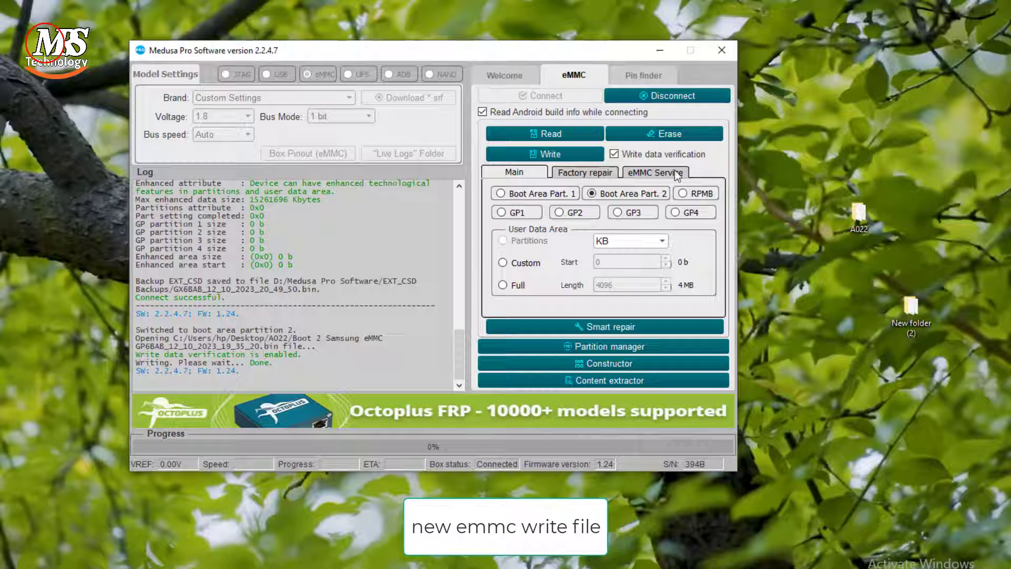
Try to load boot_12_10_2023_19_42_27.bin from the A022 folder in the Partition manager.
left_click(581, 151)
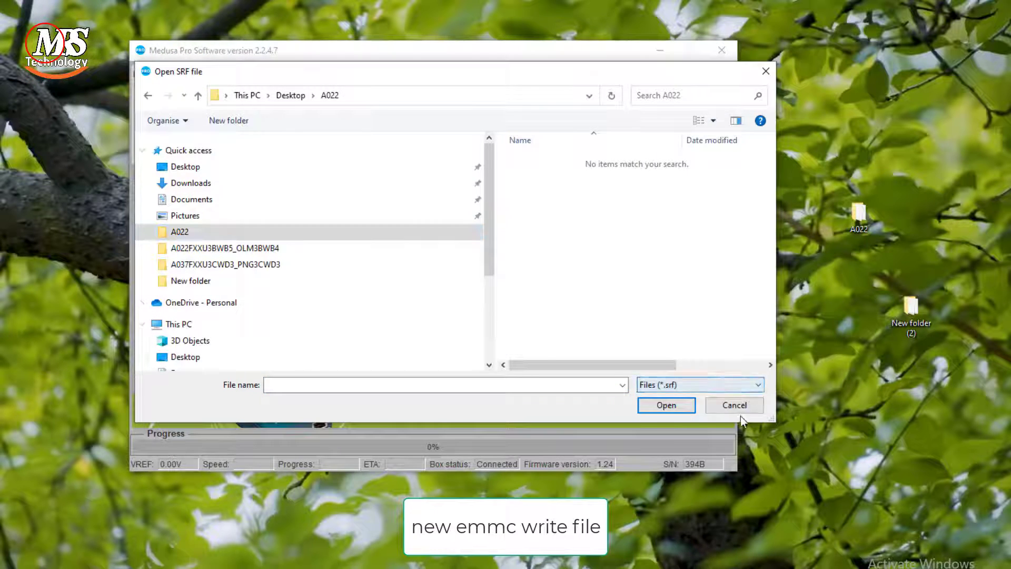
left_click(737, 409)
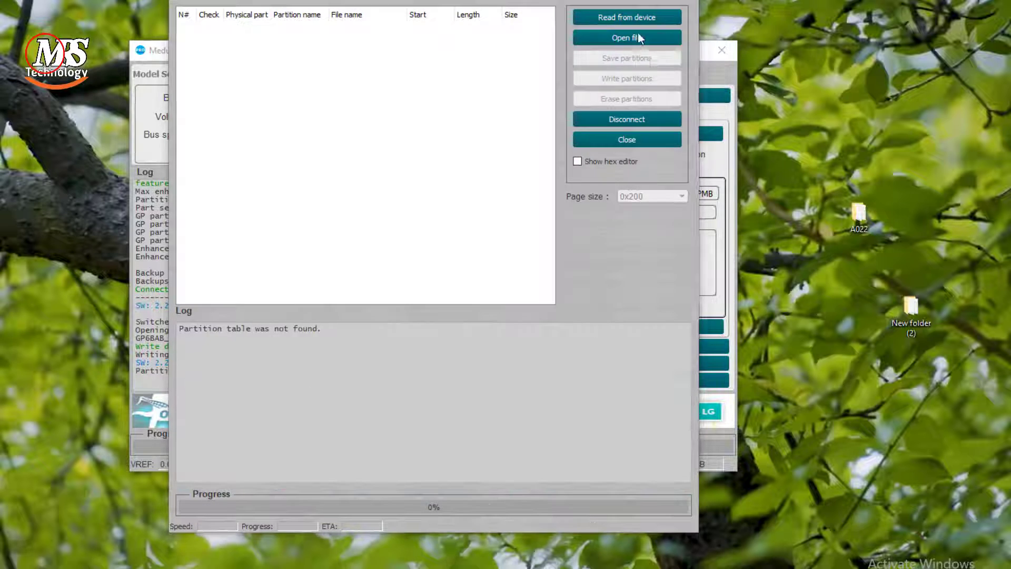
left_click(638, 38)
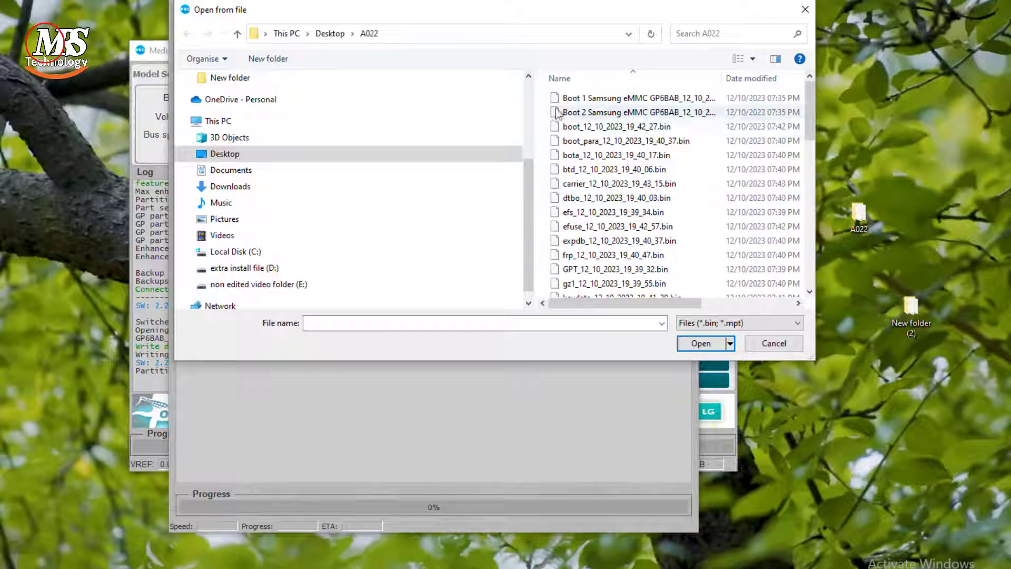
double_click(639, 126)
left_click(637, 137)
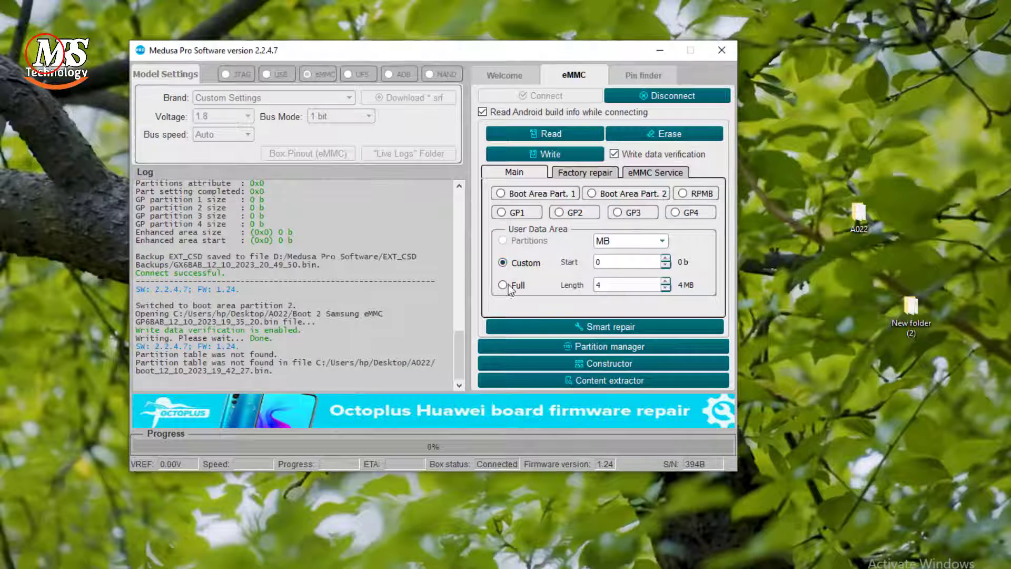
Write boot_12_10_2023_19_42_27.bin and boot_para_12_10_2023_19_40_37.bin to the custom user data area, start 0, length 4 MB.
left_click(557, 153)
double_click(579, 190)
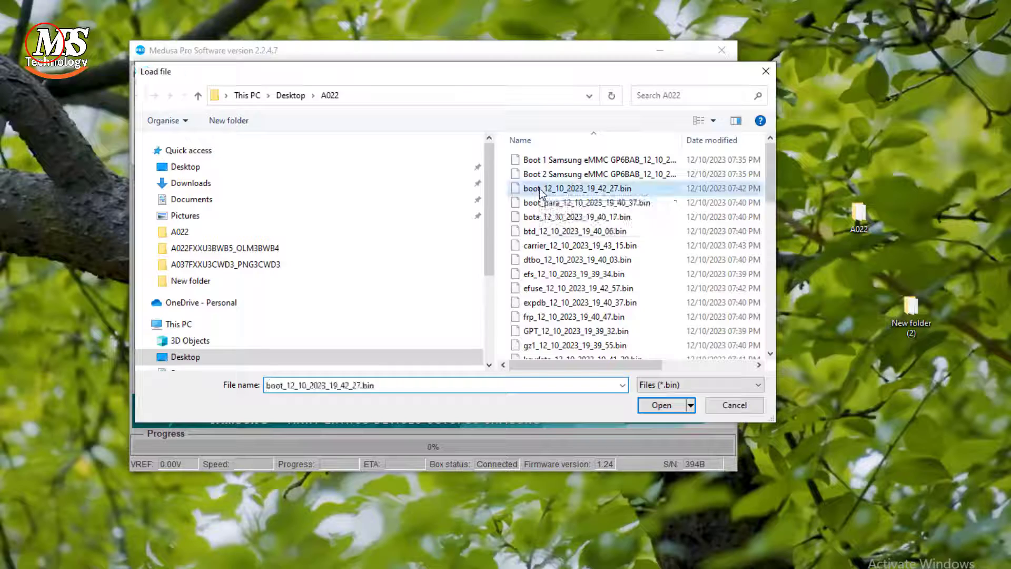
left_click(572, 160)
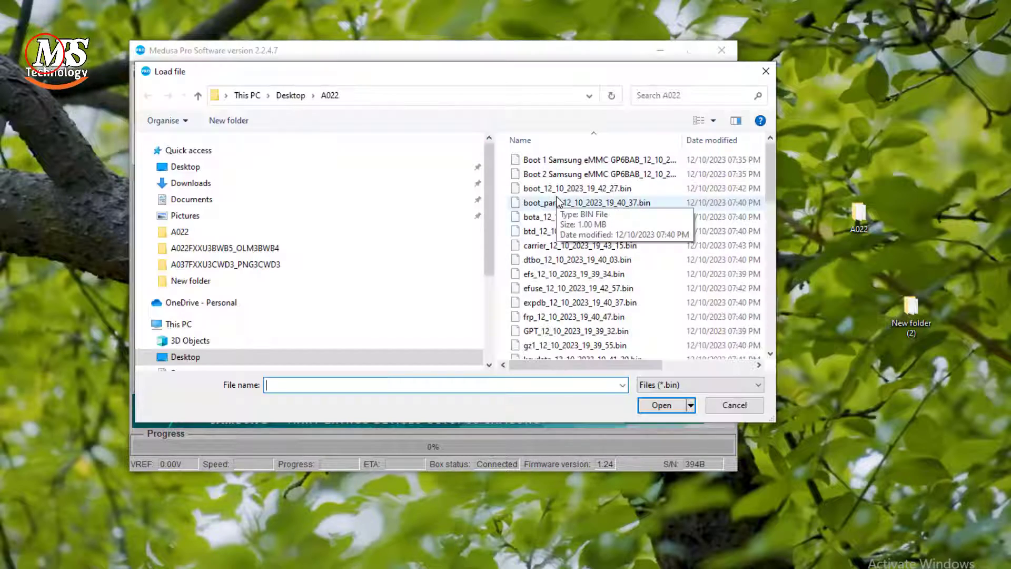
double_click(562, 203)
left_click(462, 287)
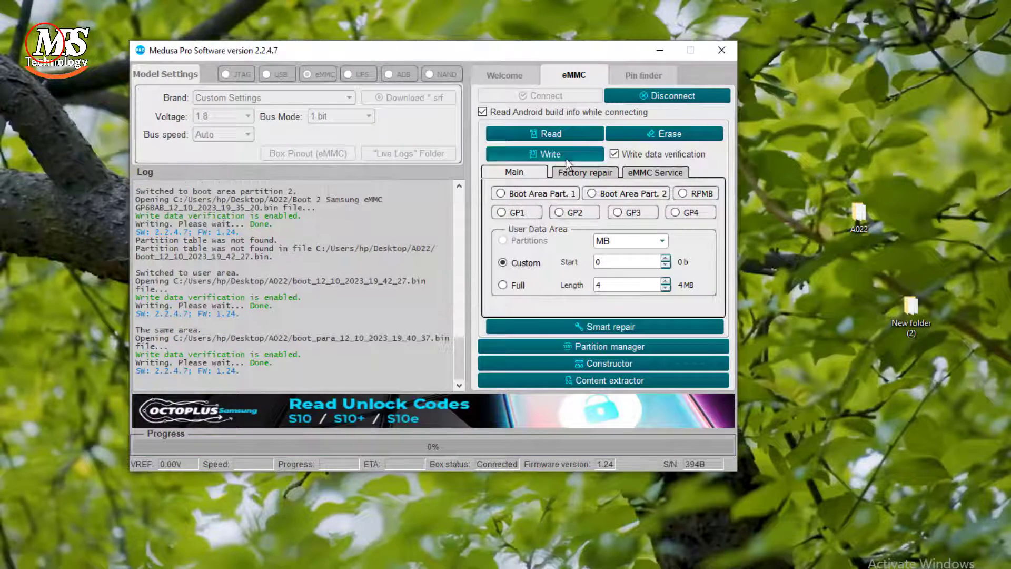
Write bota_12_10_2023_19_40_17.bin and btd_12_10_2023_19_40_06.bin to the custom user data area, accepting the smaller file size.
left_click(559, 154)
double_click(549, 221)
left_click(547, 154)
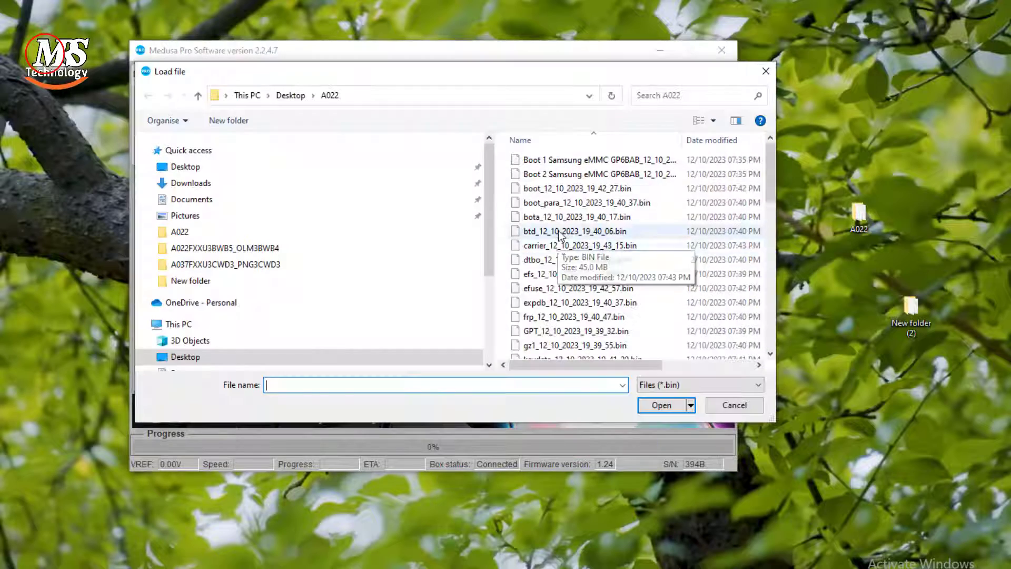
double_click(550, 231)
left_click(467, 285)
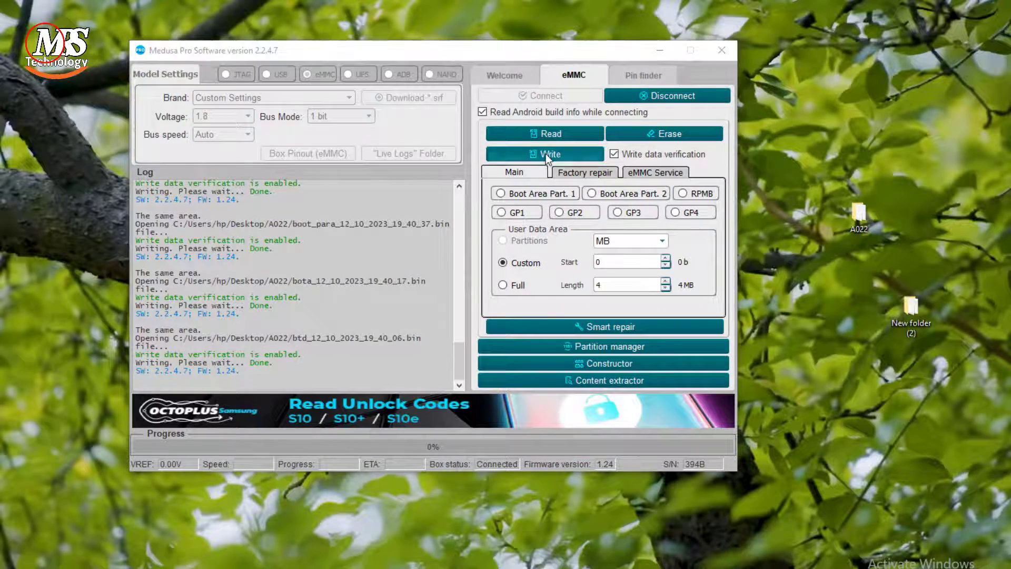
Write the carrier_12_10_2023_19_43_15.bin and efs_12_10_2023_19_39_34.bin dumps to the custom user data area.
left_click(545, 154)
double_click(543, 245)
left_click(548, 154)
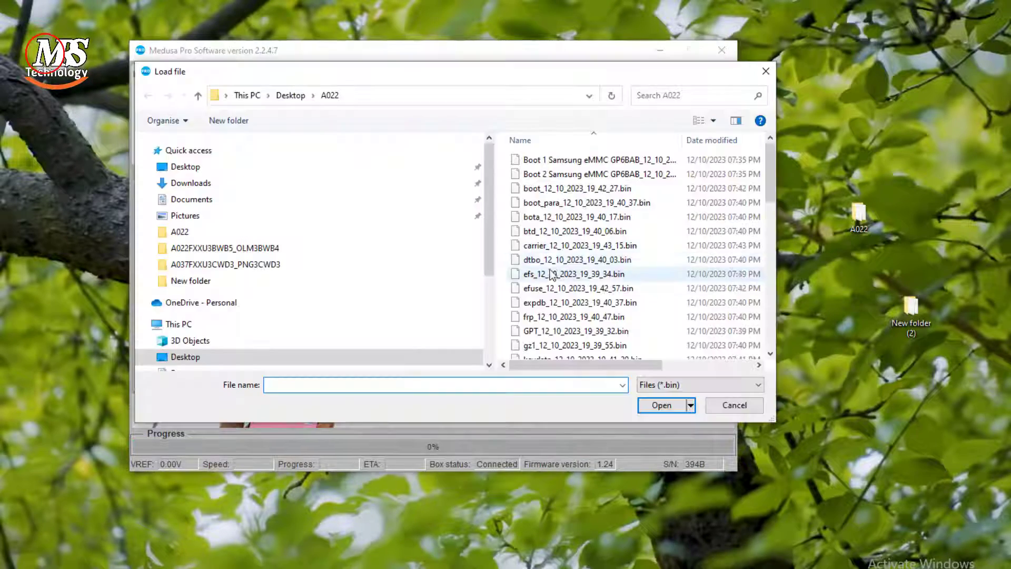
double_click(553, 273)
Write the frp, GPT and gz1 dumps from the A022 folder to the custom user data area.
left_click(548, 154)
double_click(553, 323)
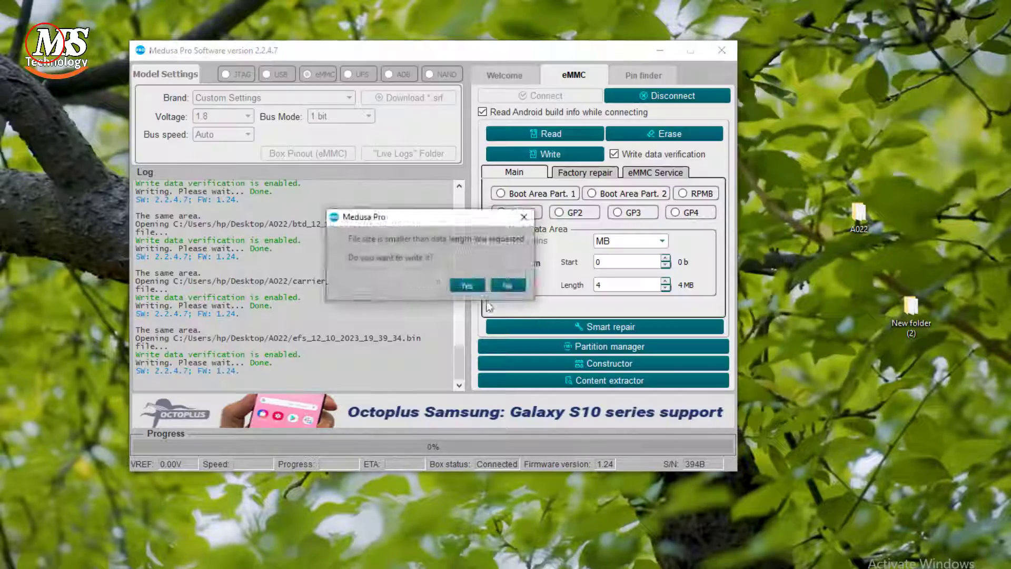
left_click(467, 285)
left_click(548, 153)
double_click(553, 340)
left_click(548, 154)
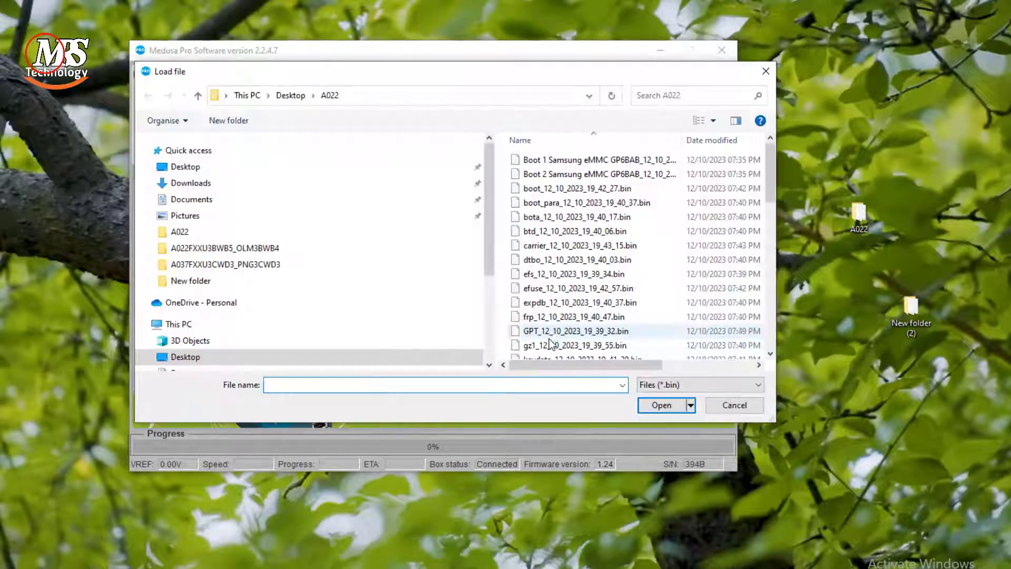
double_click(553, 356)
Write keydata_12_10_2023_19_41_29.bin to the custom user data area and write the efs dump again.
left_click(548, 153)
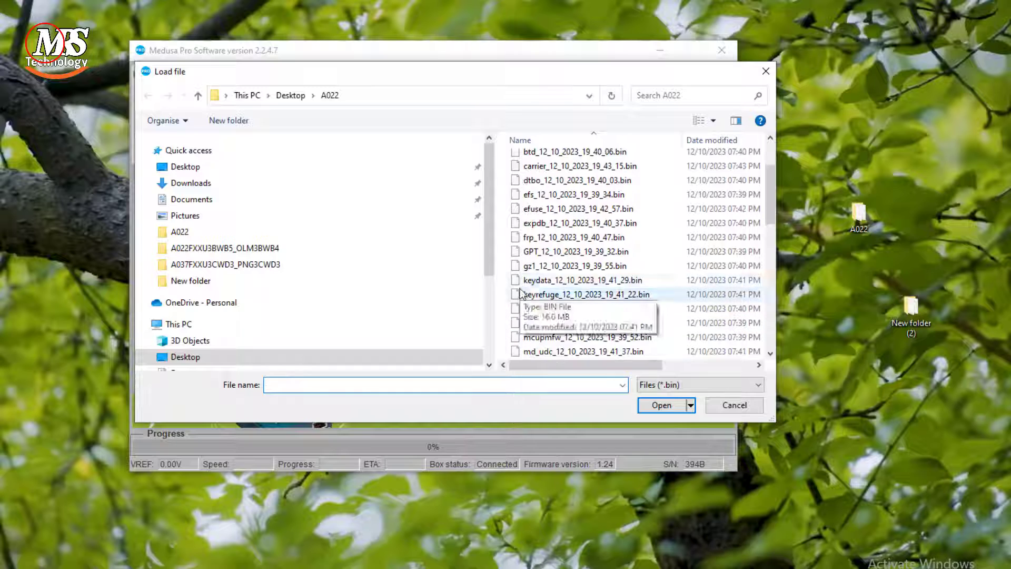
double_click(553, 279)
left_click(548, 154)
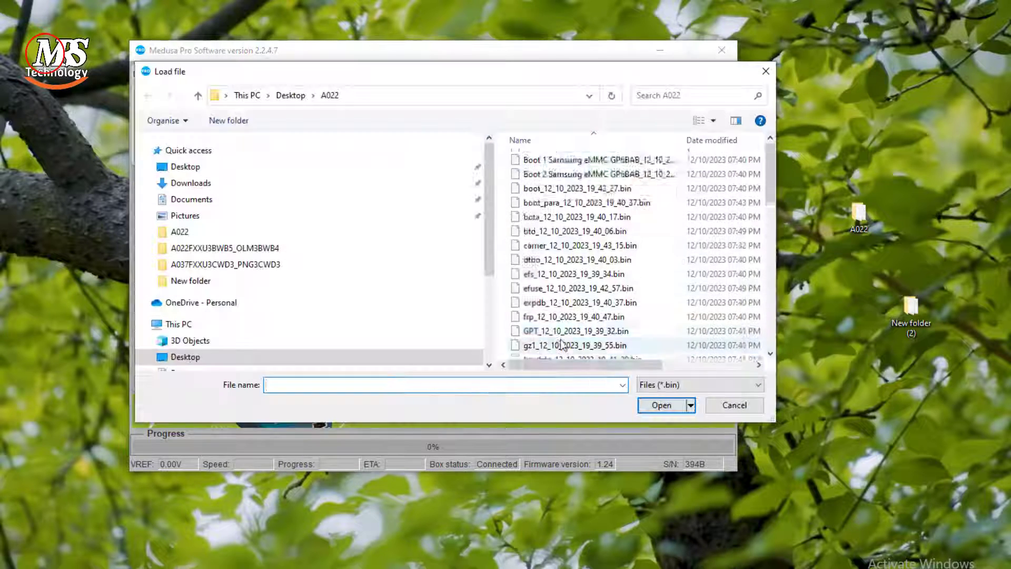
scroll(562, 343, "down", 2)
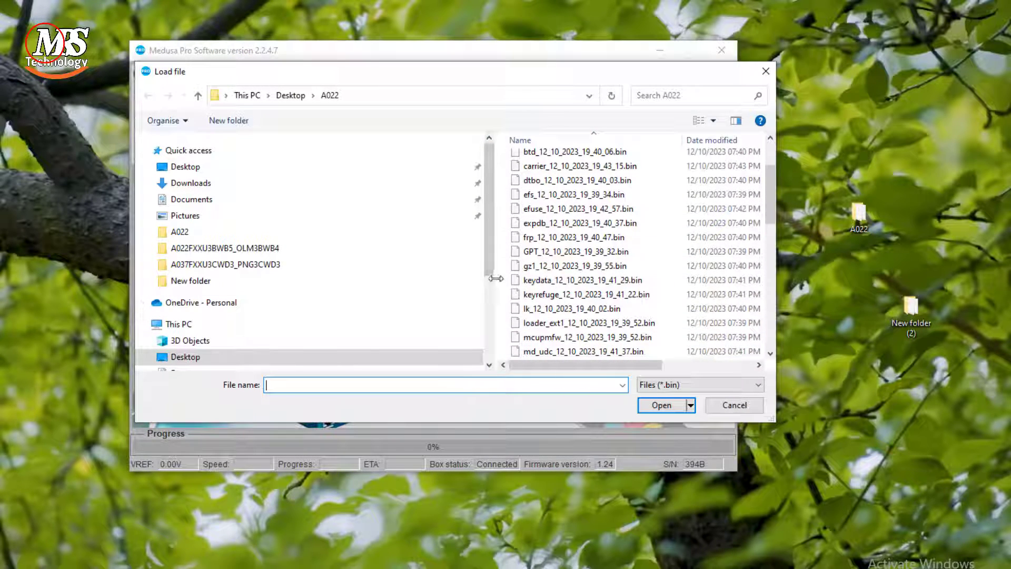
left_click_drag(496, 279, 316, 279)
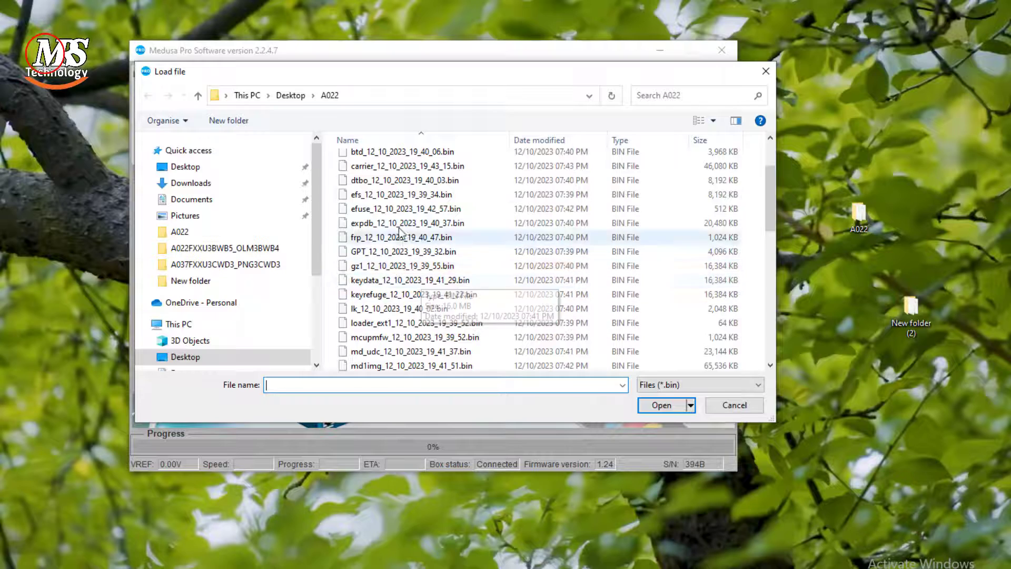
double_click(400, 195)
Write efuse_12_10_2023_19_42_57.bin and para_12_10_2023_19_40_37.bin to the custom user data area, accepting the smaller file size.
left_click(547, 154)
double_click(447, 279)
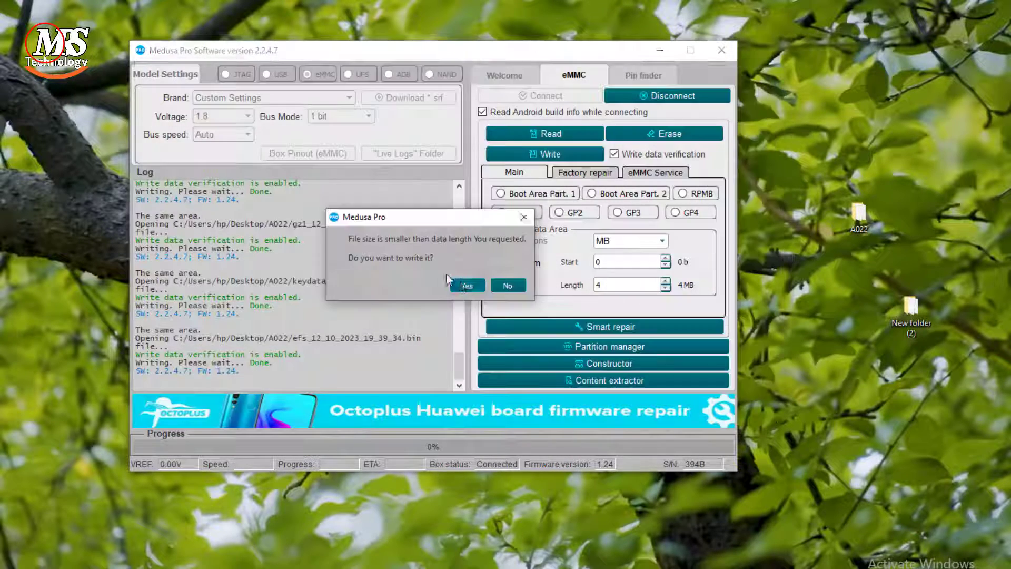
left_click(460, 284)
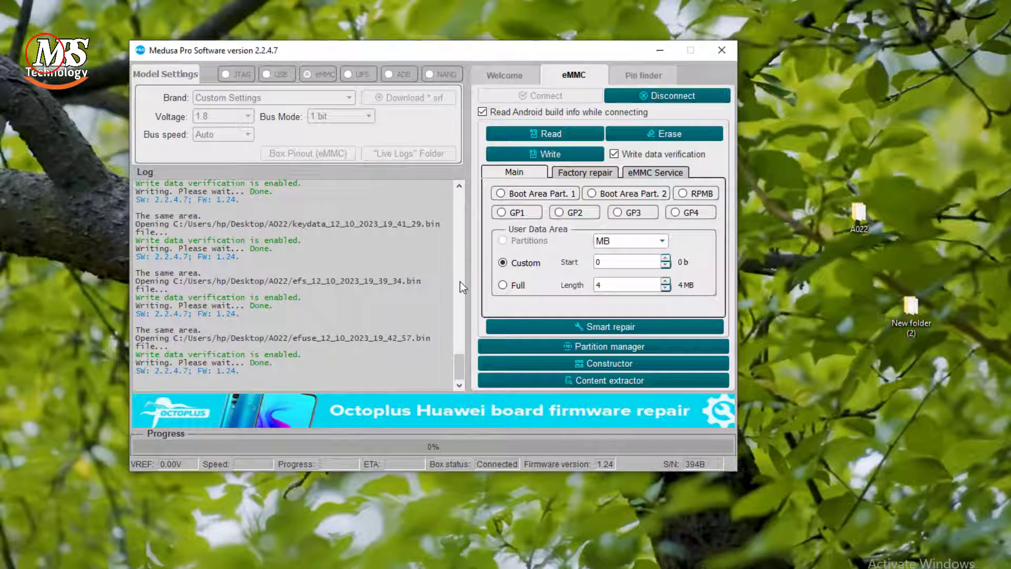
left_click(544, 154)
double_click(391, 351)
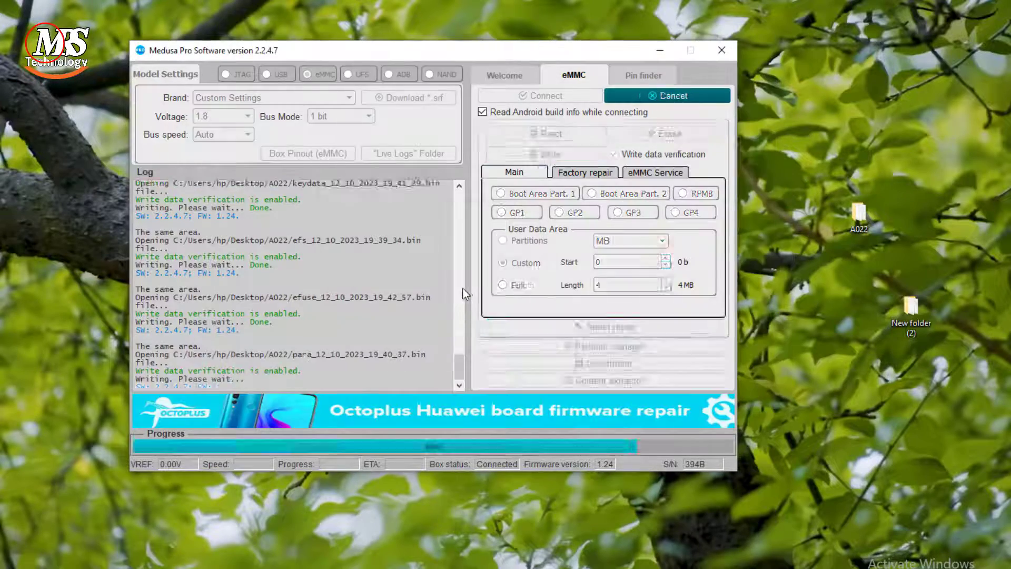
Write nvdata_12_10_2023_19_40_52.bin and nvcfg_12_10_2023_19_40_48.bin from the A022 folder to the custom user data area.
left_click(545, 154)
double_click(373, 335)
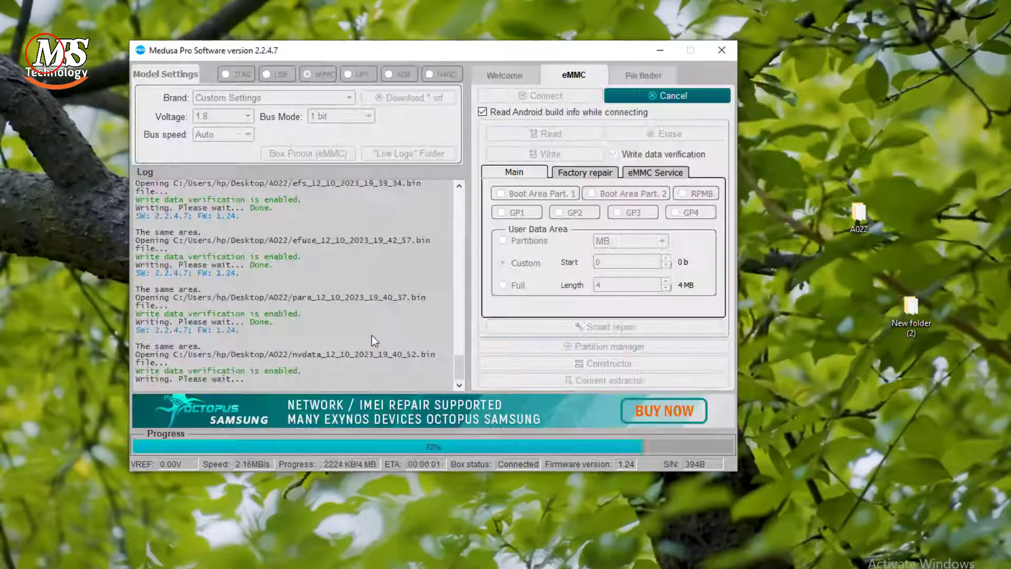
left_click(545, 154)
scroll(421, 263, "down", 3)
double_click(363, 320)
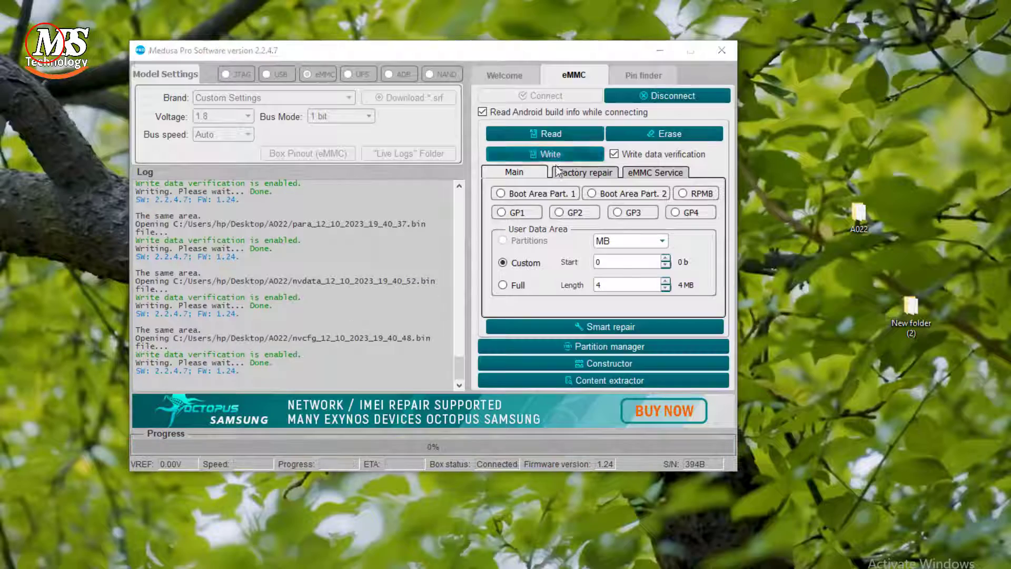
Write the frp, nvram and vbmeta_samsung dumps to the custom user data area, accepting the smaller frp file size.
left_click(545, 153)
double_click(369, 317)
left_click(468, 285)
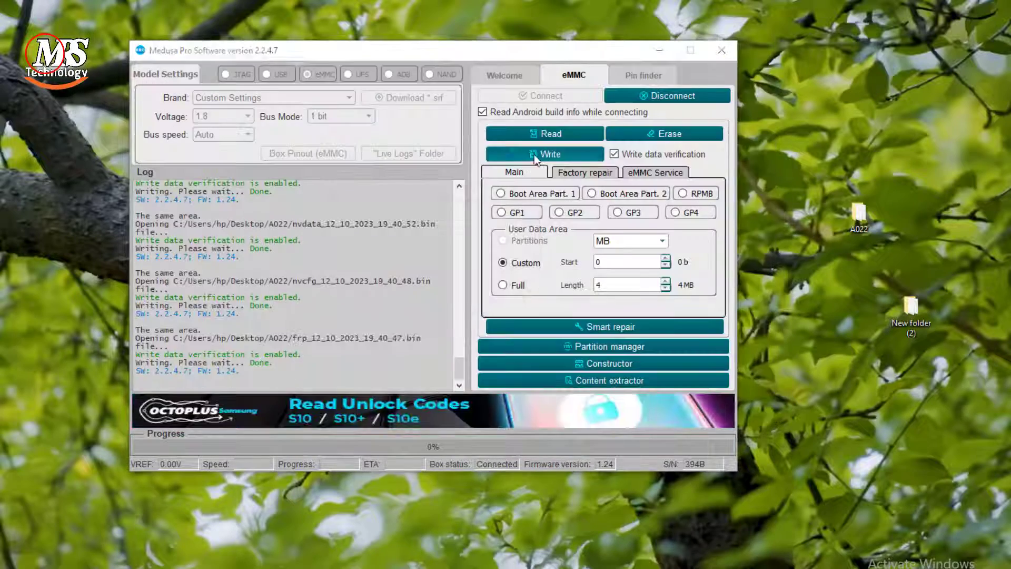
left_click(544, 154)
double_click(373, 352)
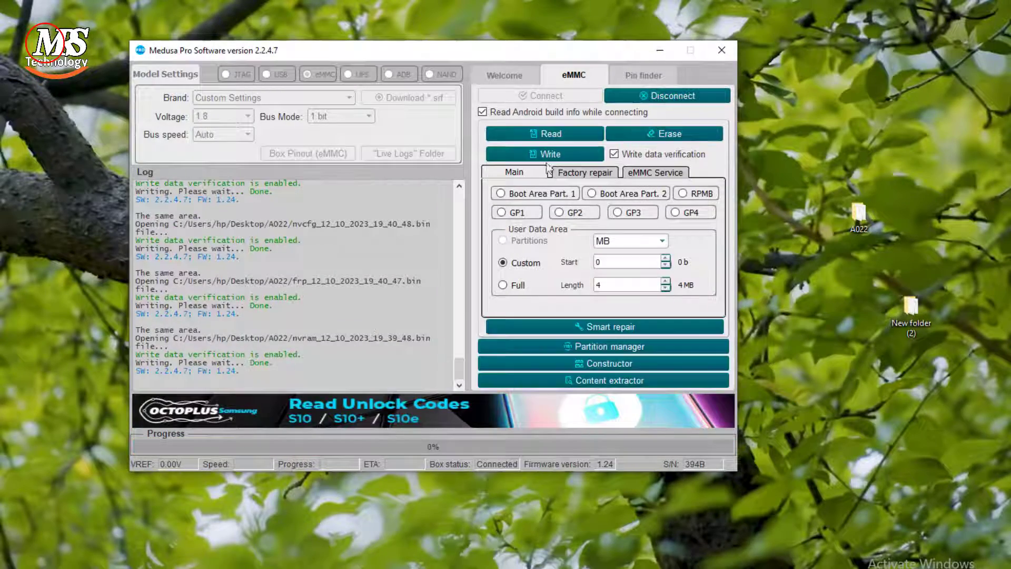
left_click(545, 154)
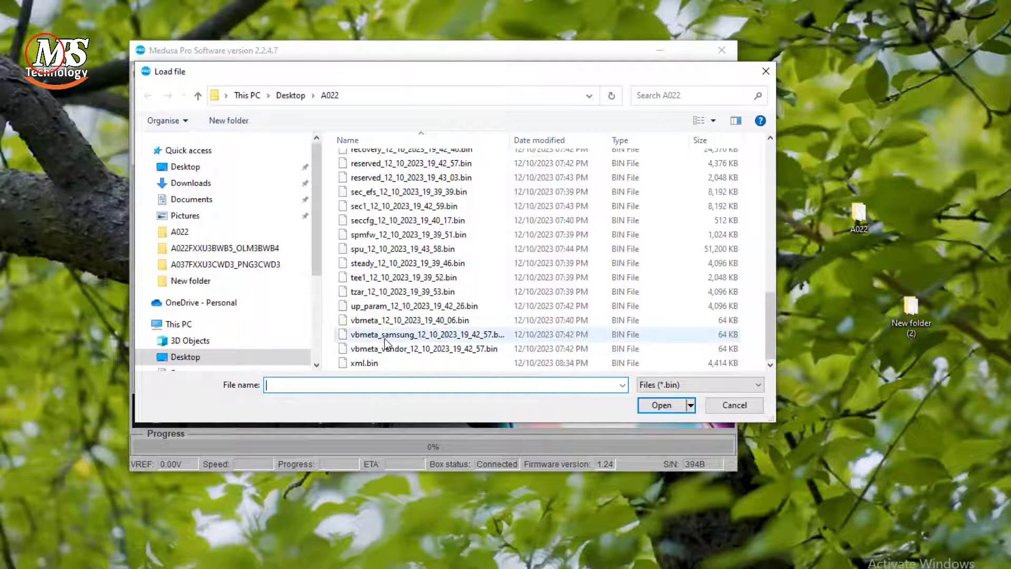
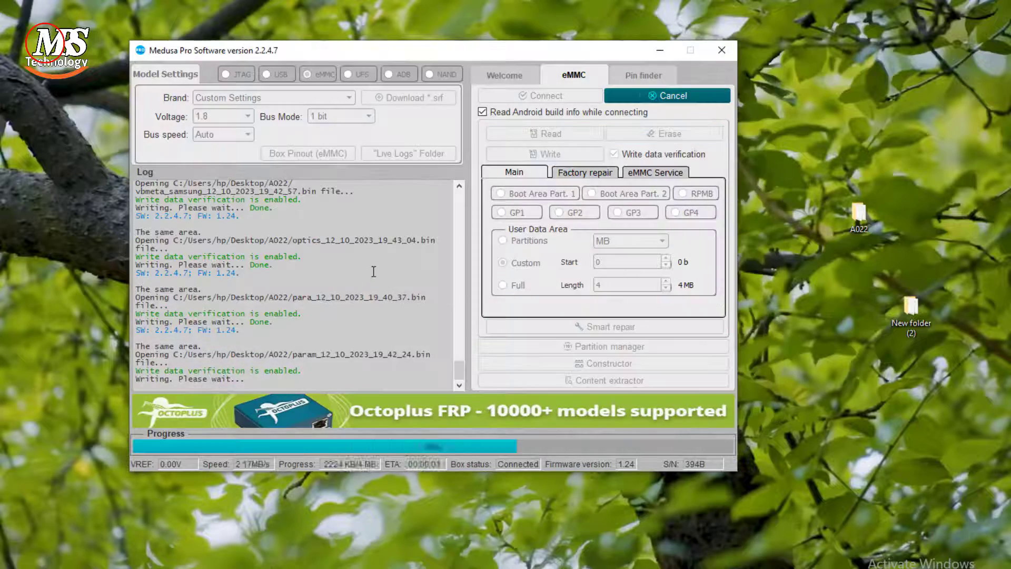
Write persistent_12_10_2023_19_41_49.bin and protect1_12_10_2023_19_40_08.bin to the custom user data area.
left_click(534, 157)
scroll(369, 310, "down", 8)
scroll(379, 300, "down", 3)
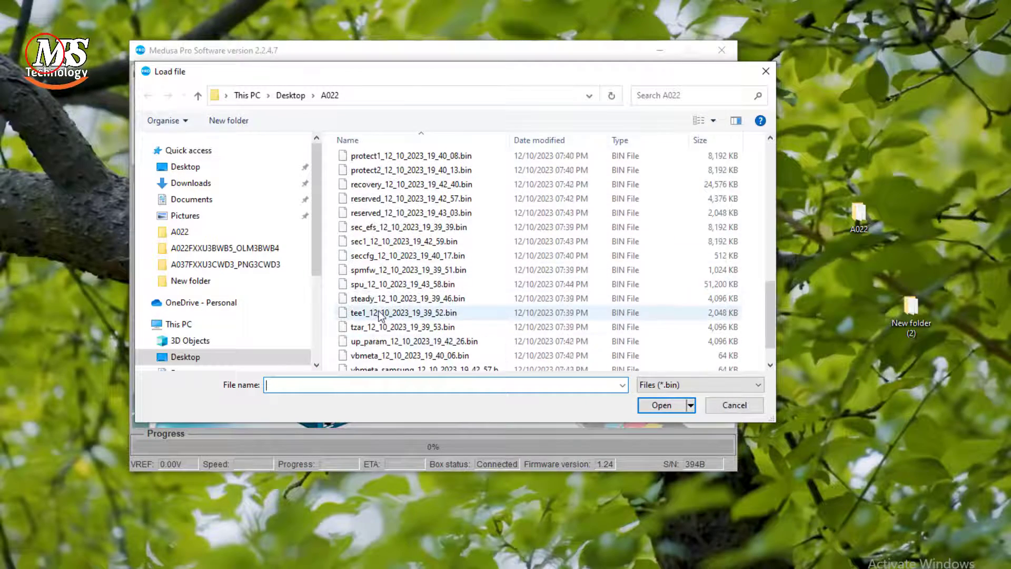
scroll(380, 316, "up", 2)
double_click(369, 199)
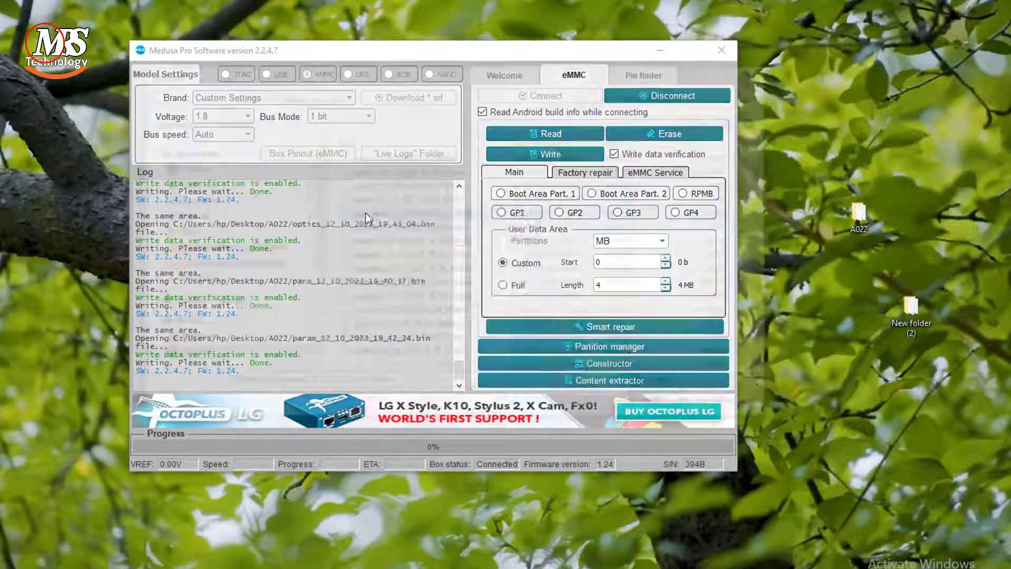
left_click(533, 156)
scroll(420, 271, "down", 4)
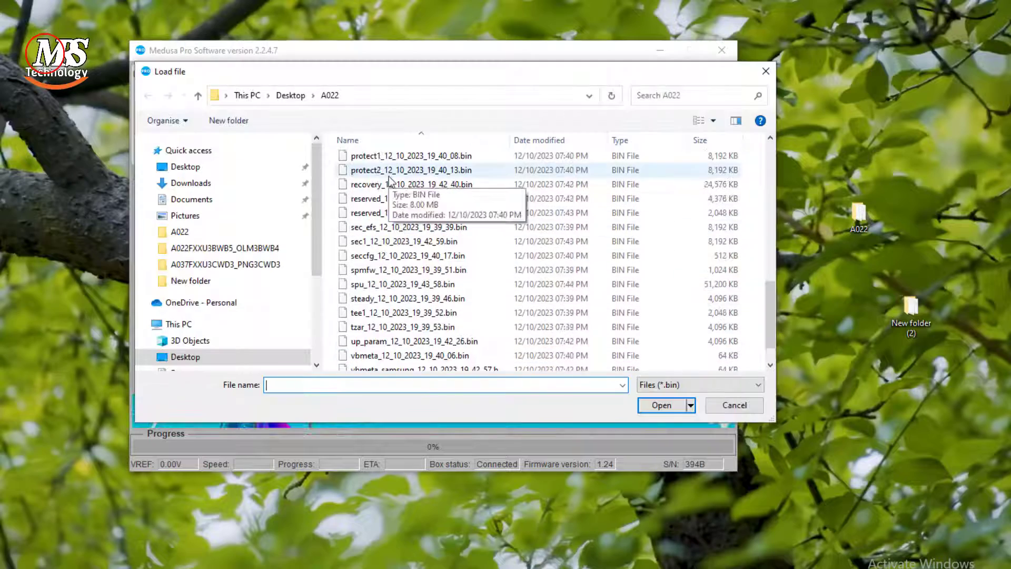
double_click(378, 200)
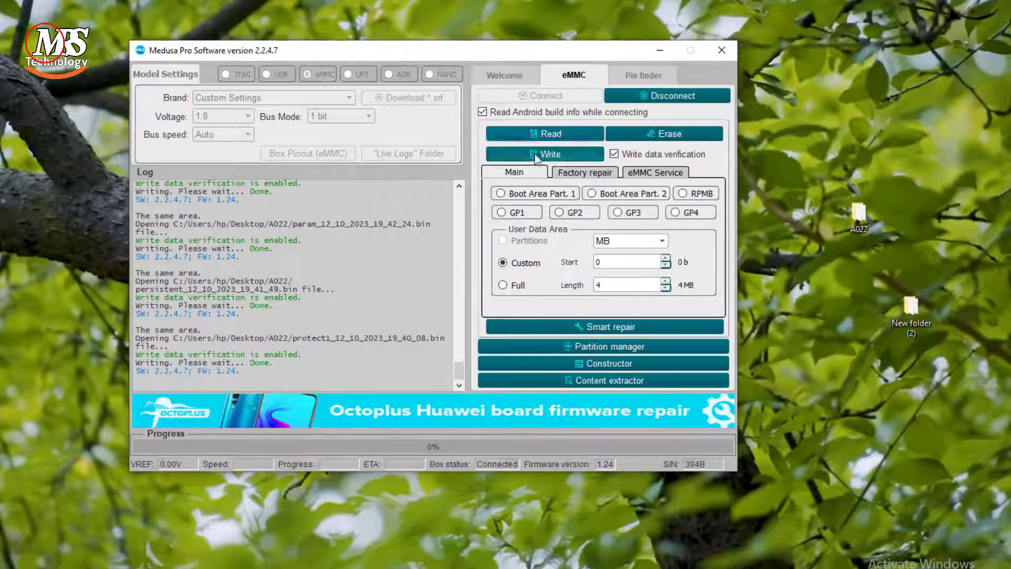
Write protect2_12_10_2023_19_40_13.bin and recovery_12_10_2023_19_42_40.bin to the custom user data area.
left_click(533, 157)
scroll(380, 364, "down", 1)
double_click(378, 362)
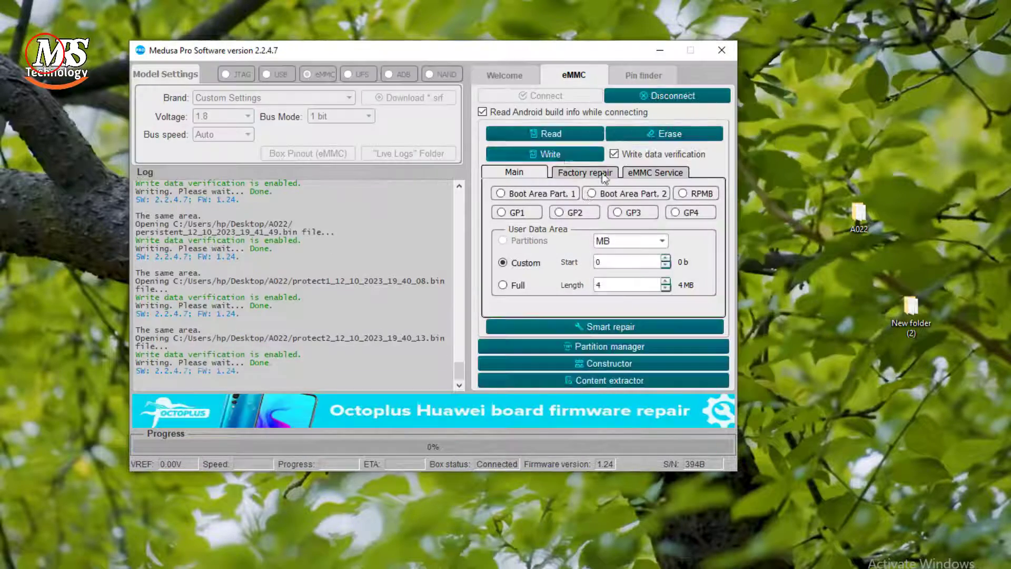
left_click(534, 157)
scroll(412, 307, "up", 4)
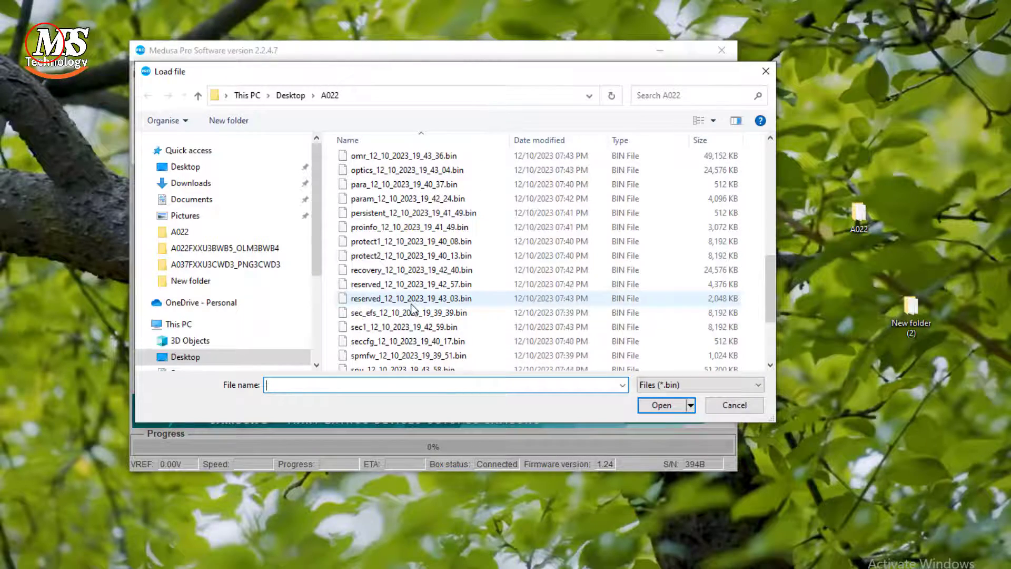
double_click(375, 260)
Write reserved_12_10_2023_19_42_57.bin and reserved_12_10_2023_19_43_03.bin to the custom user data area, accepting the smaller file size.
left_click(534, 157)
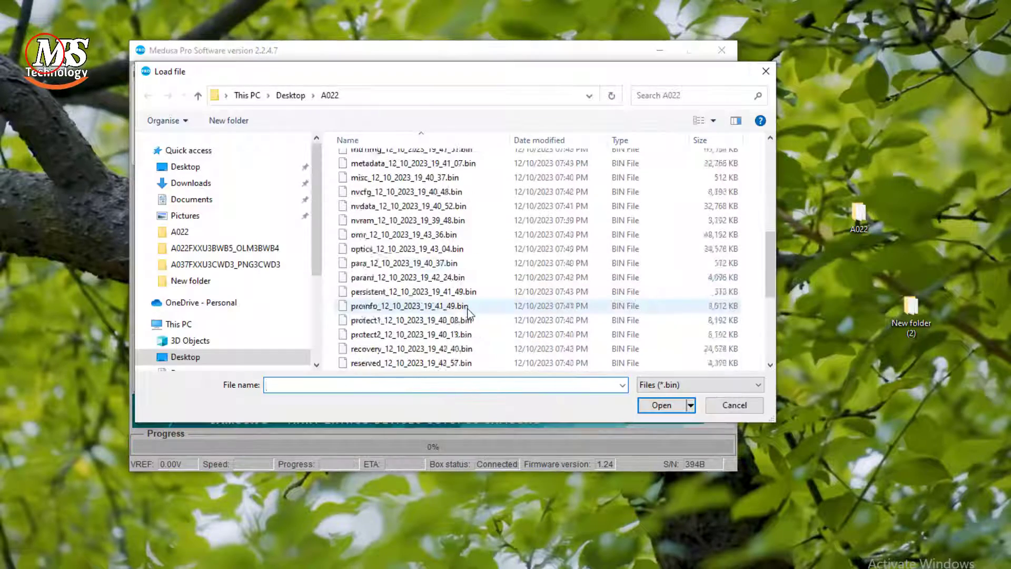
scroll(348, 273, "down", 2)
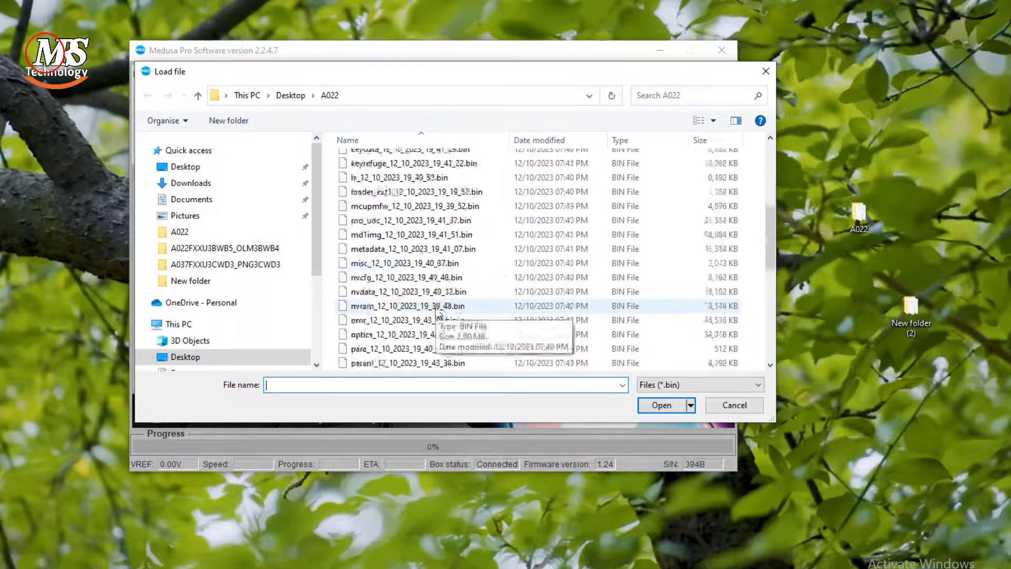
scroll(435, 310, "down", 6)
scroll(424, 258, "up", 1)
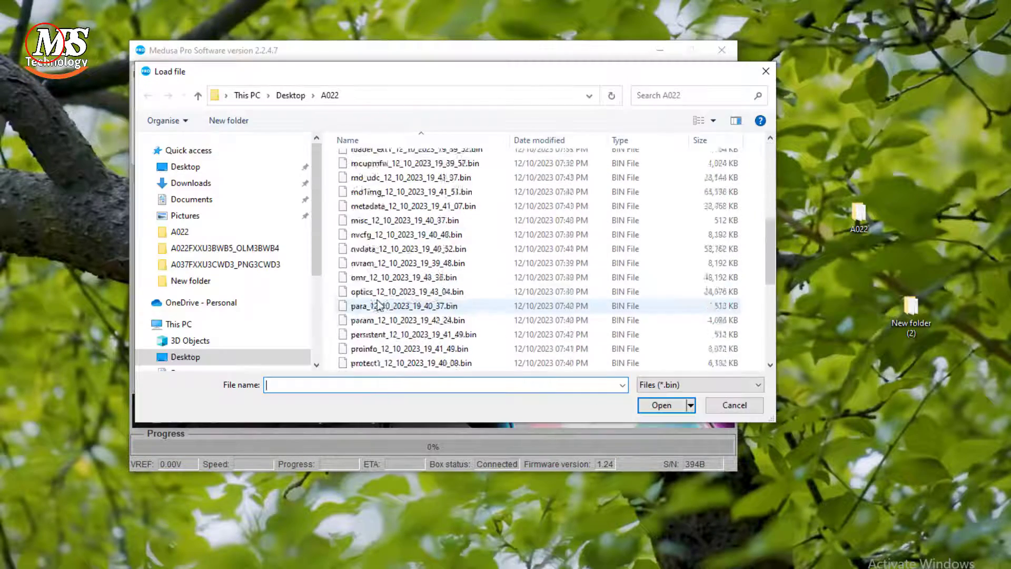
scroll(378, 305, "up", 5)
scroll(379, 305, "up", 1)
double_click(386, 256)
left_click(467, 286)
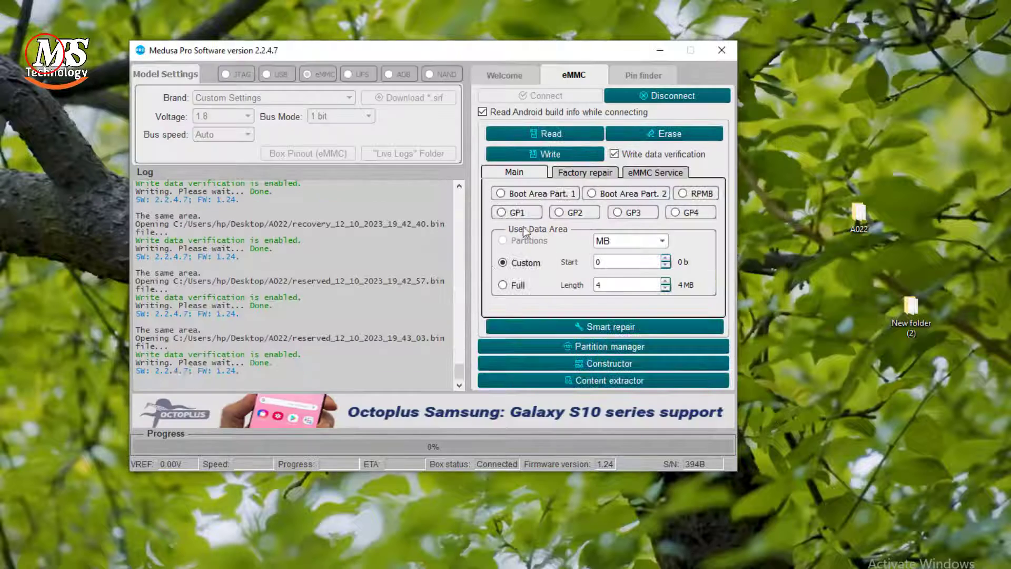
Write xml.bin to the custom user data area and write carrier_12_10_2023_19_43_15.bin again.
left_click(546, 154)
scroll(437, 316, "down", 8)
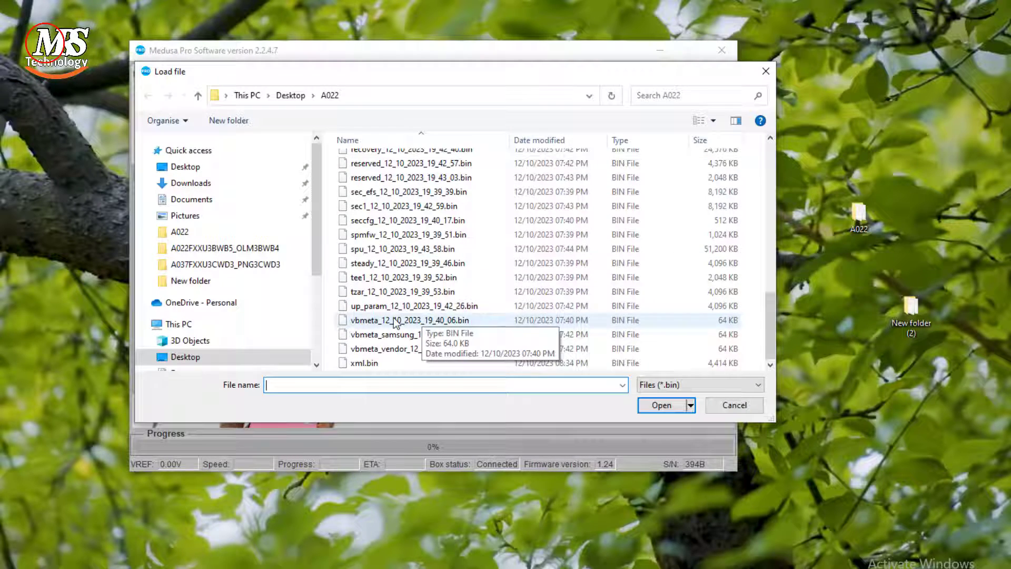
double_click(363, 363)
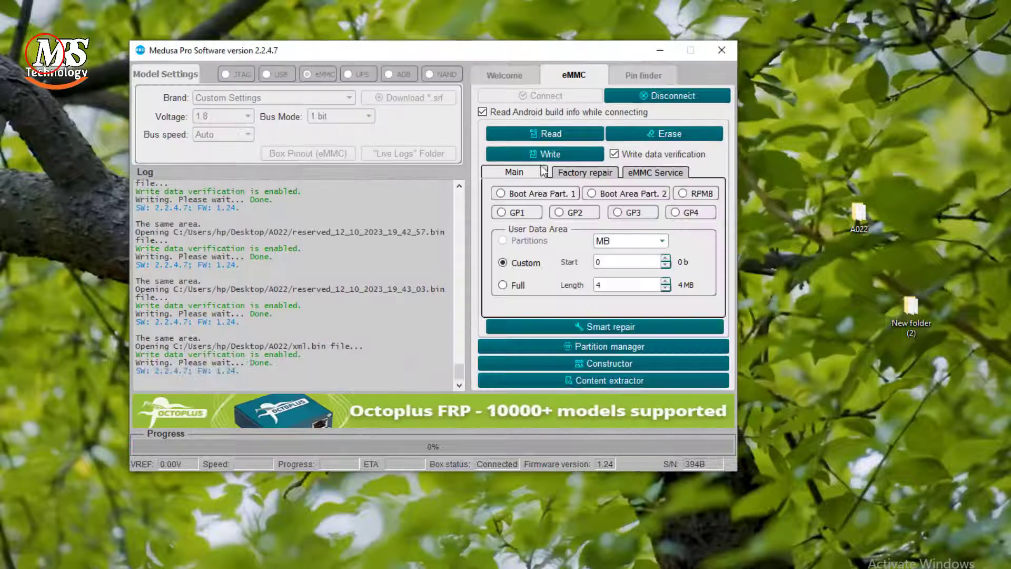
left_click(545, 153)
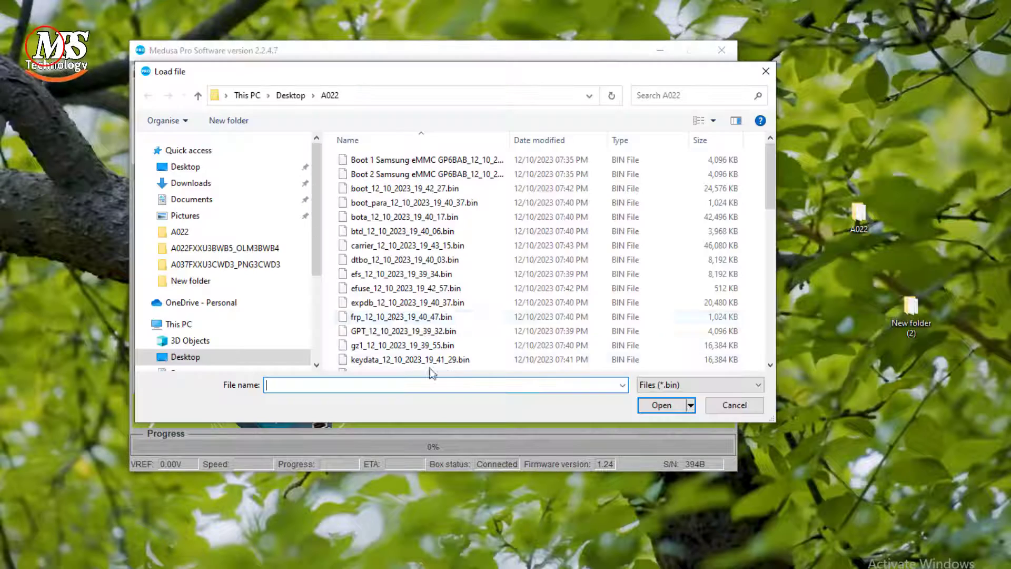
double_click(416, 245)
left_click(545, 154)
scroll(411, 311, "down", 6)
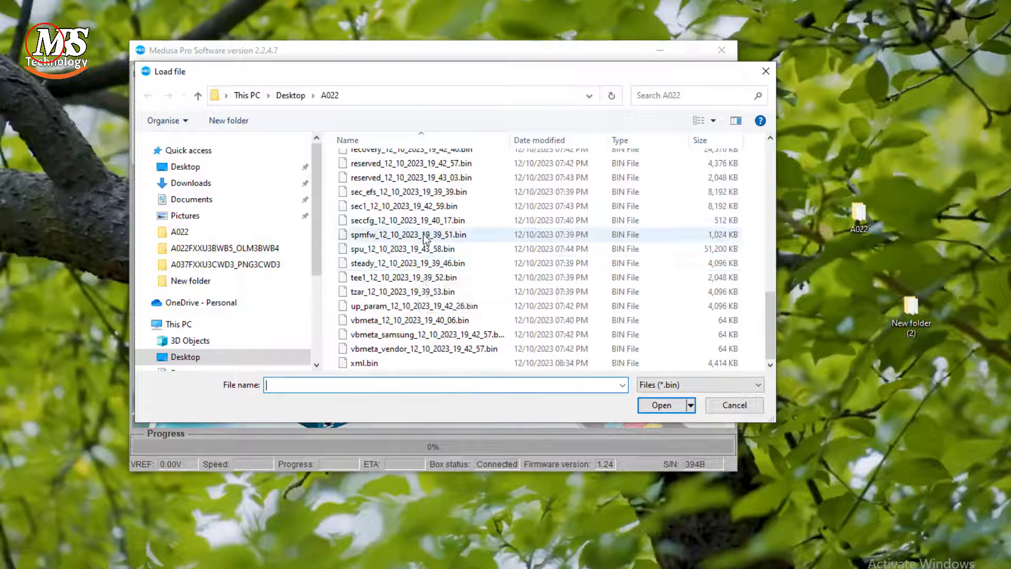
scroll(424, 236, "up", 5)
scroll(424, 235, "up", 2)
scroll(424, 236, "down", 5)
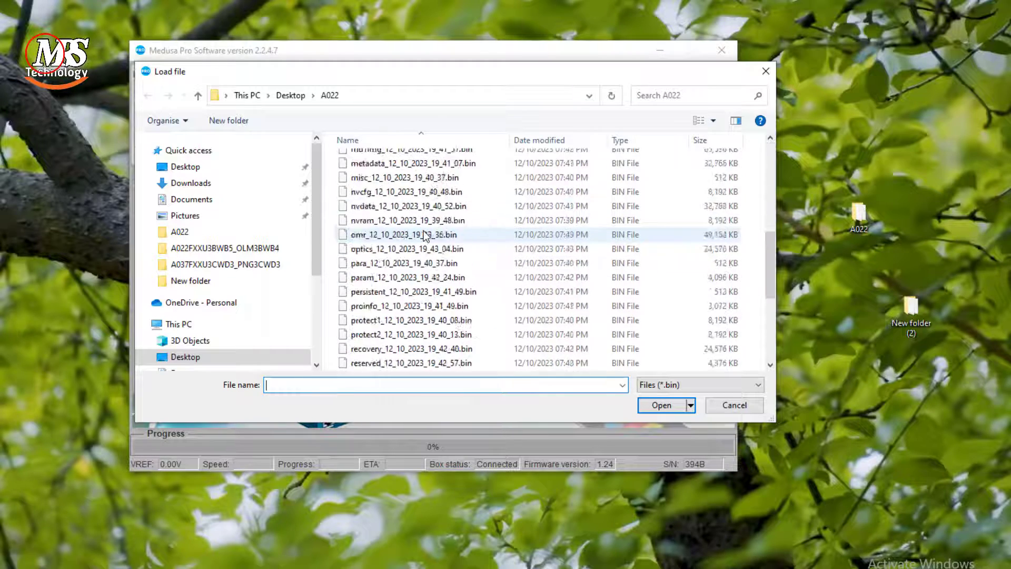
double_click(424, 235)
scroll(350, 371, "down", 6)
Disconnect and reconnect to the eMMC with the current settings, reviewing the device information in the log.
left_click(559, 96)
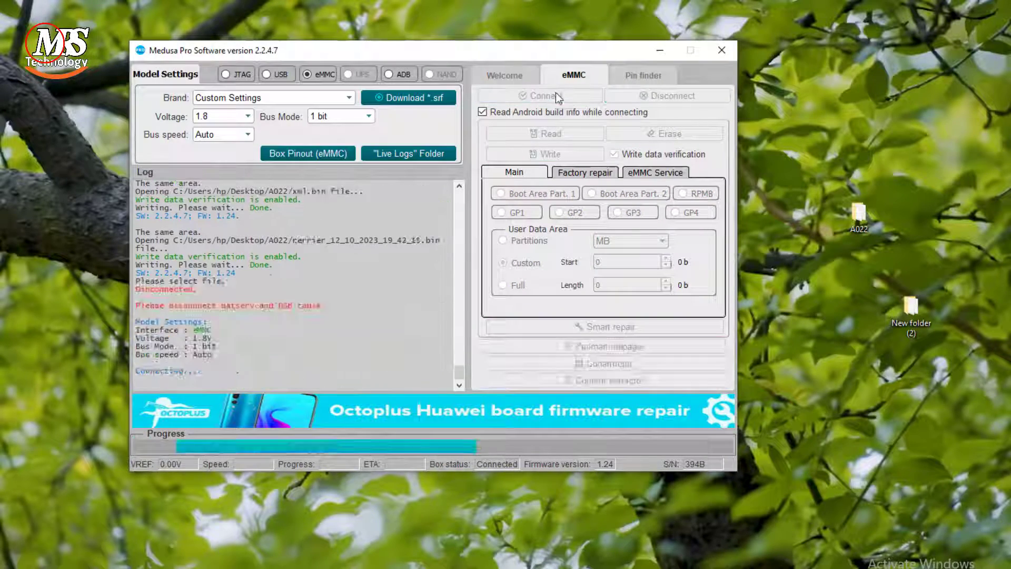
scroll(368, 346, "up", 9)
scroll(368, 346, "down", 9)
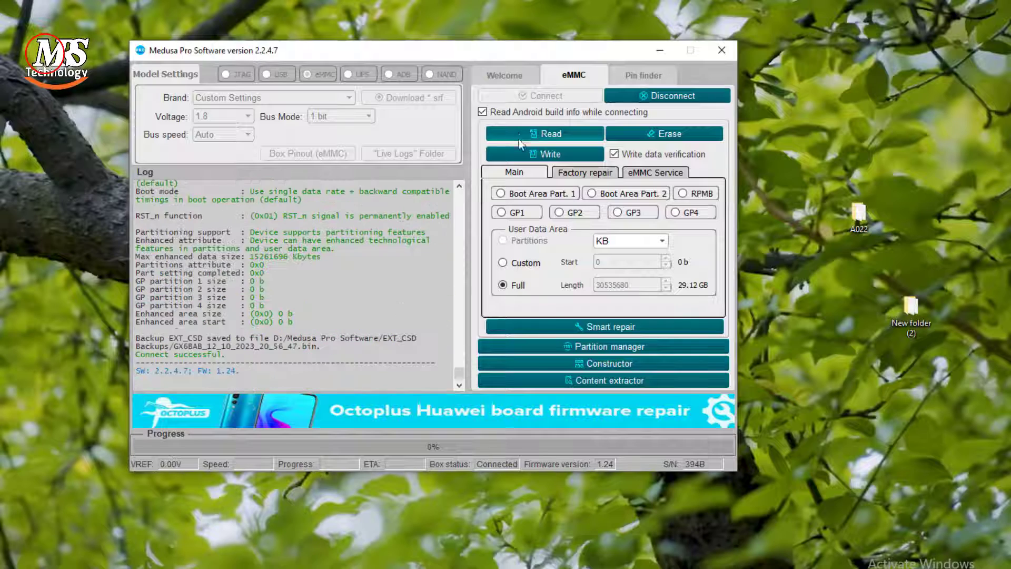
left_click(657, 96)
left_click(546, 95)
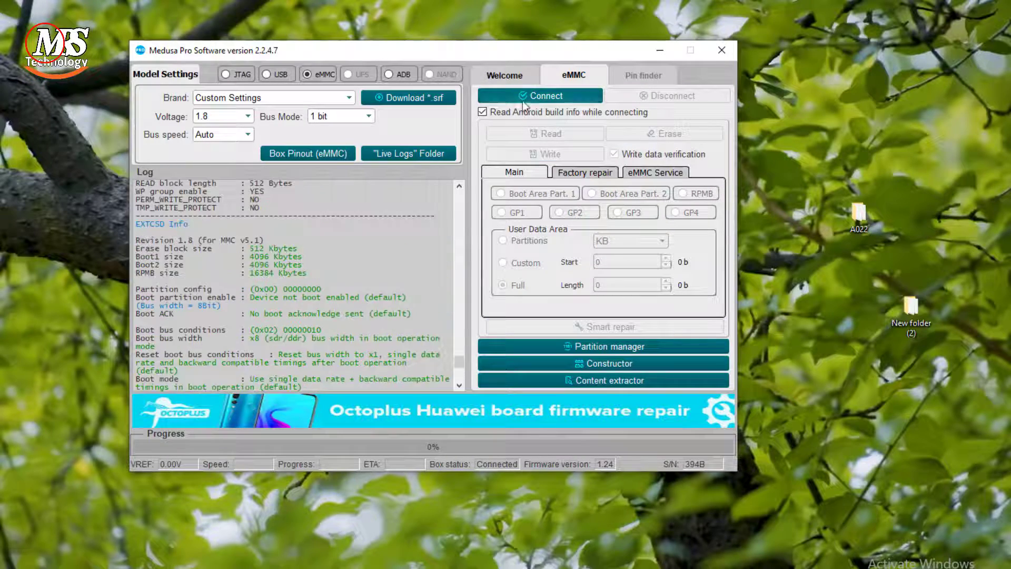
Write the Boot 1 Samsung eMMC GP6BAB dump to Boot Area Part. 1 and the Boot 2 dump to Boot Area Part. 2.
left_click(544, 154)
double_click(544, 158)
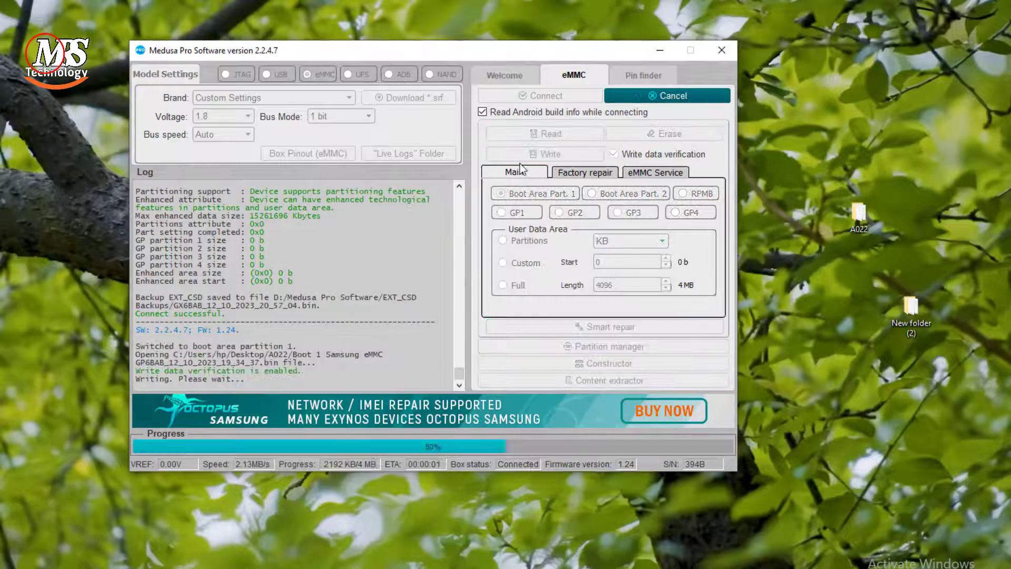
left_click(773, 64)
left_click(606, 198)
left_click(575, 159)
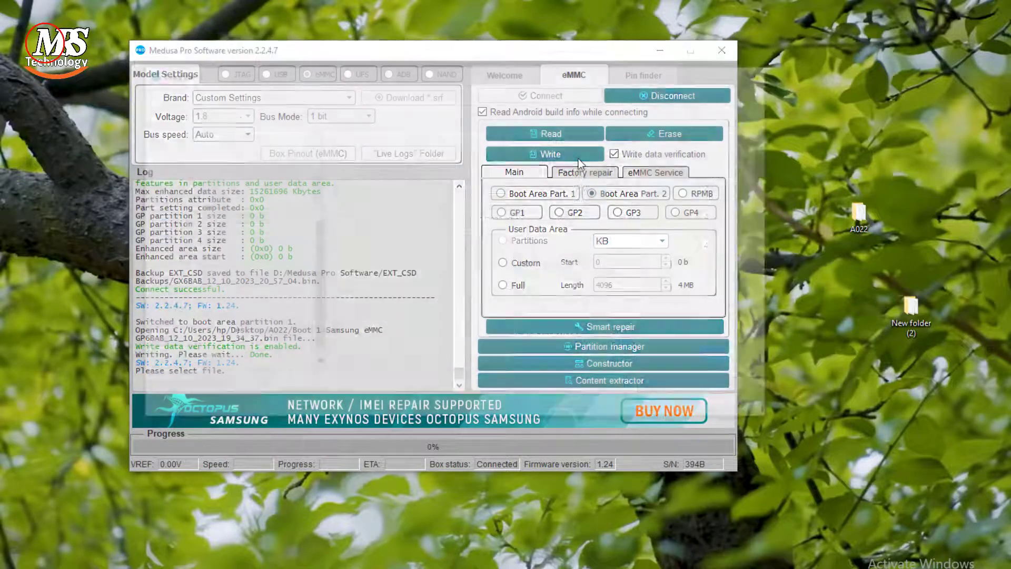
double_click(408, 171)
Reconnect to the eMMC after the boot area writes and check its EXT_CSD information in the log.
left_click(653, 97)
left_click(532, 97)
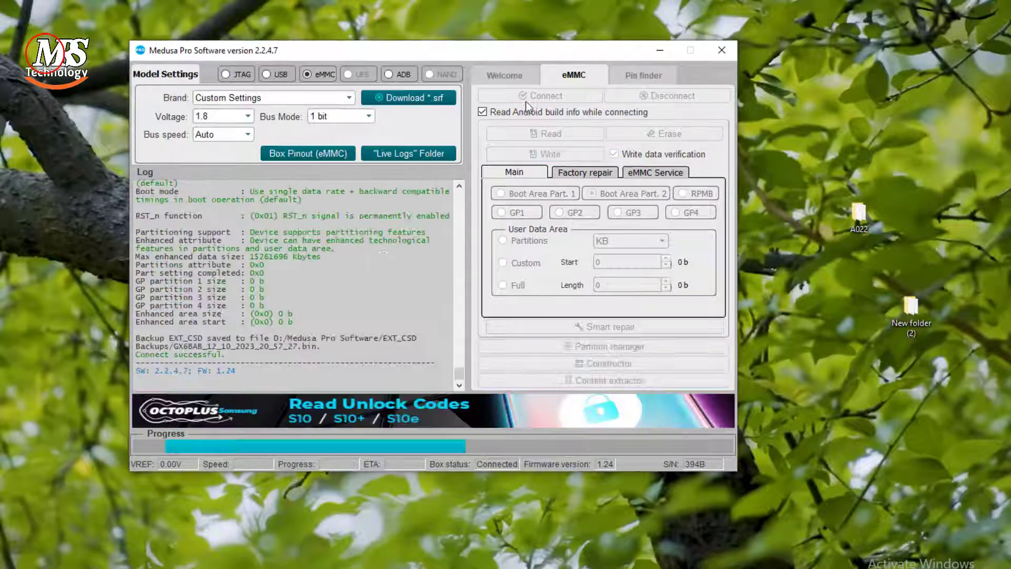
scroll(329, 337, "up", 5)
scroll(331, 337, "down", 5)
Disconnect the eMMC, set the bus speed to 20 MHz and connect again.
left_click(678, 100)
left_click(247, 135)
left_click(218, 205)
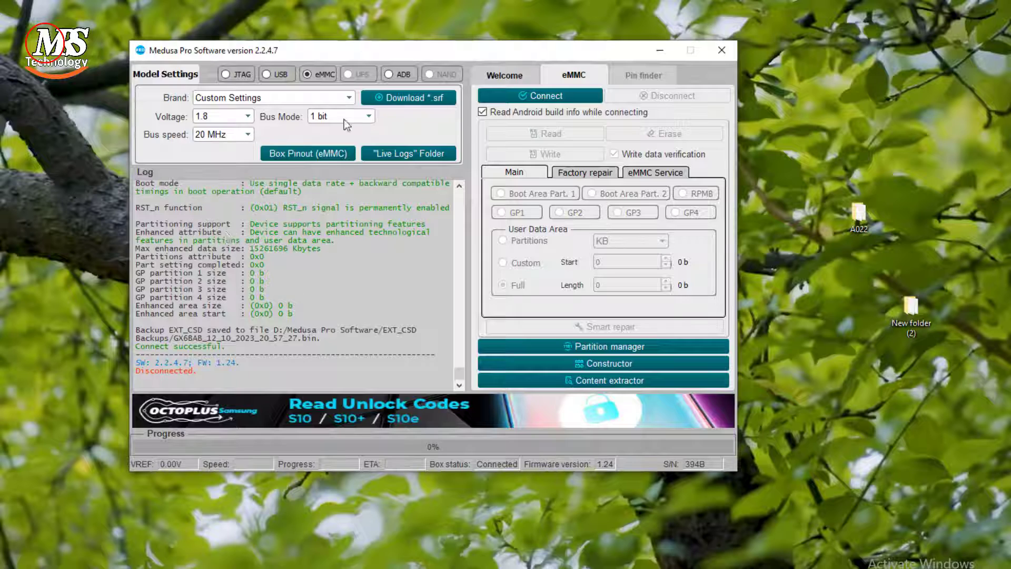
left_click(520, 97)
Examine the boot configuration in the EXT_CSD log, highlighting the boot bus width value.
scroll(294, 336, "up", 5)
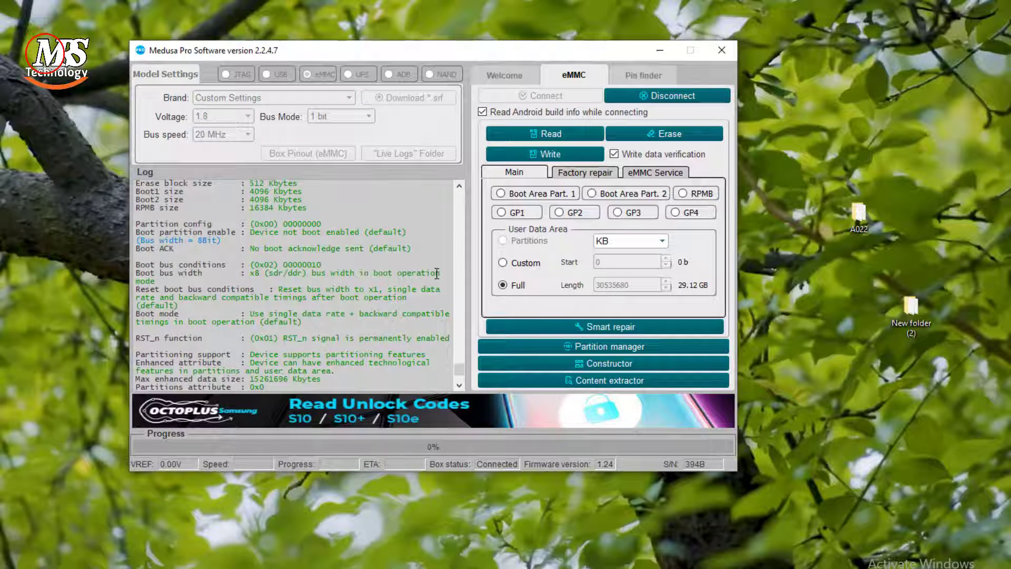
left_click_drag(439, 274, 250, 273)
scroll(258, 270, "up", 1)
scroll(263, 266, "down", 6)
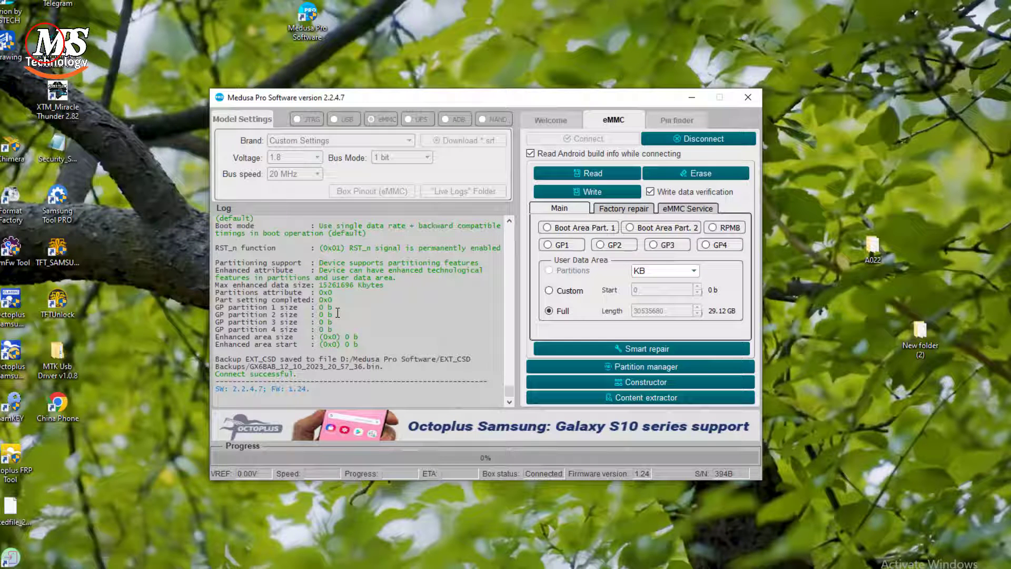
scroll(337, 313, "up", 4)
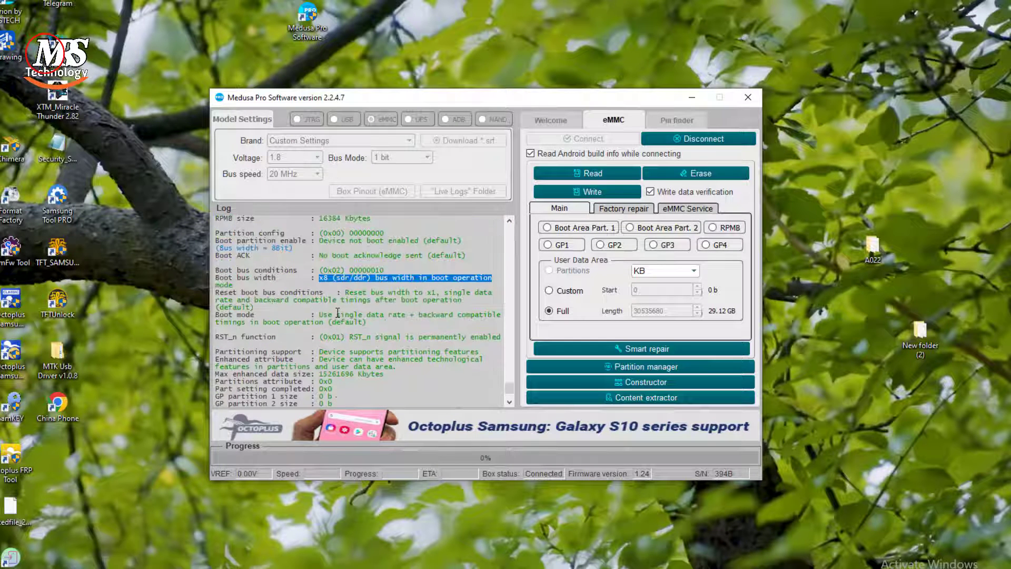
scroll(337, 313, "up", 2)
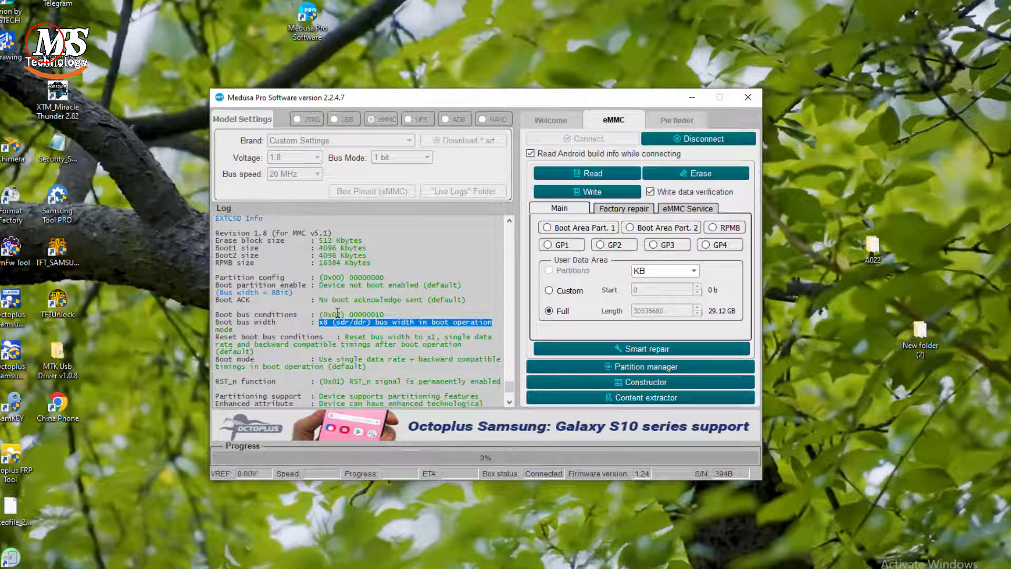